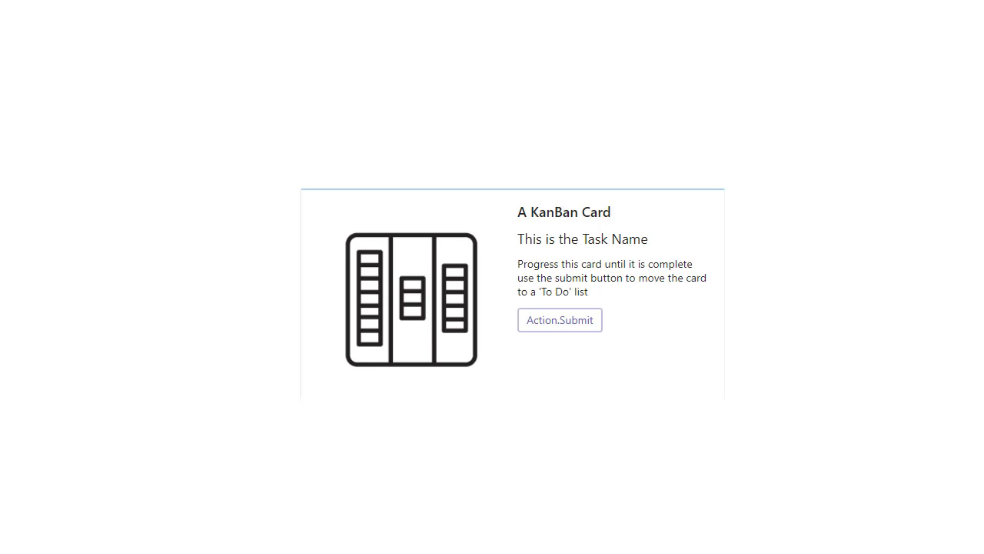
- Open KanBan.data.csv from the KanBanCard folder in Excel and widen the Image and Title columns to read their contents
{"action": "key", "text": "alt+Tab"}
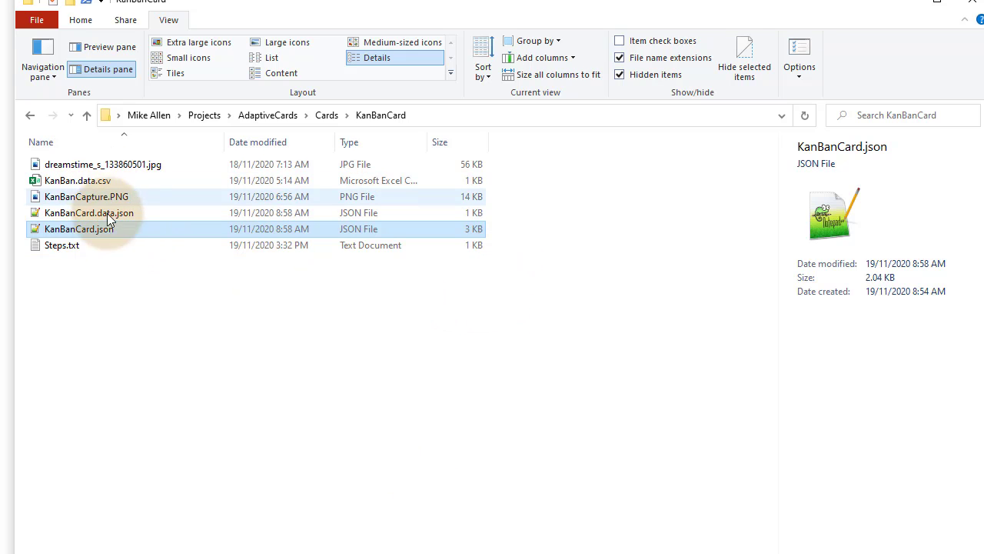
{"action": "left_click", "coordinate": [90, 183]}
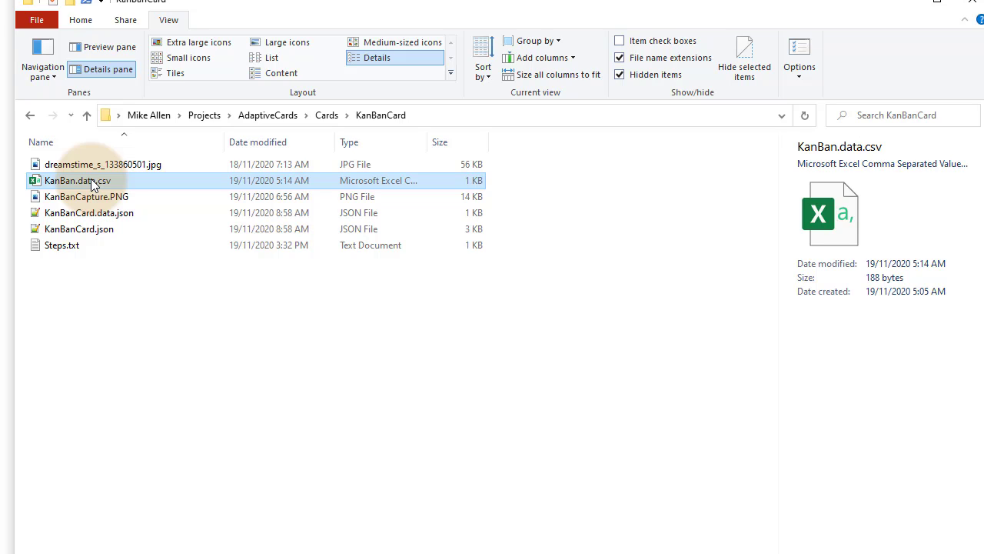
{"action": "double_click", "coordinate": [77, 180]}
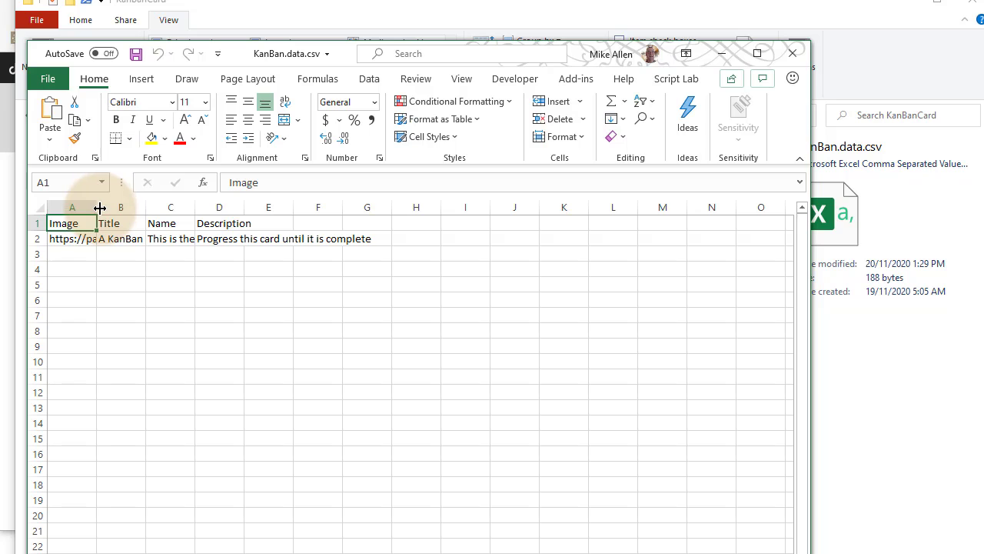
{"action": "left_click_drag", "start_coordinate": [99, 208], "coordinate": [263, 208]}
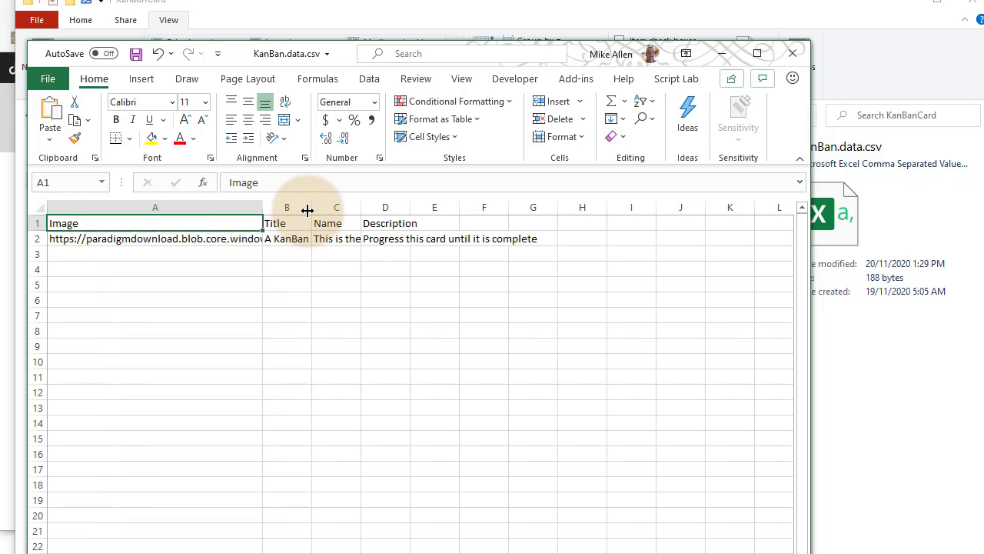
{"action": "left_click_drag", "start_coordinate": [310, 207], "coordinate": [454, 213]}
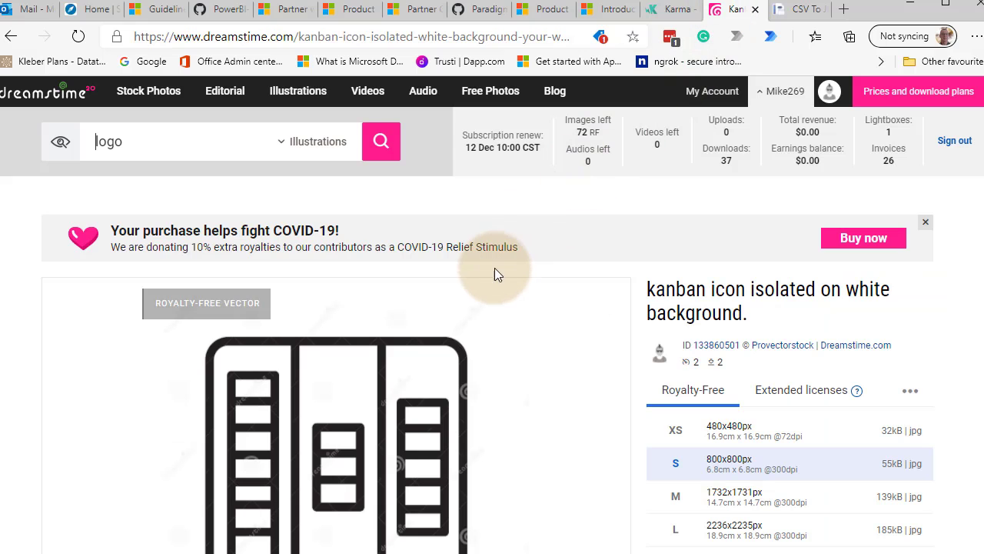
- Examine the kanban icon's Dreamstime page and the image files in the pbiviz blob container in Azure Storage Explorer, then minimize that window
{"action": "scroll", "coordinate": [508, 289], "scroll_direction": "down", "scroll_amount": 2}
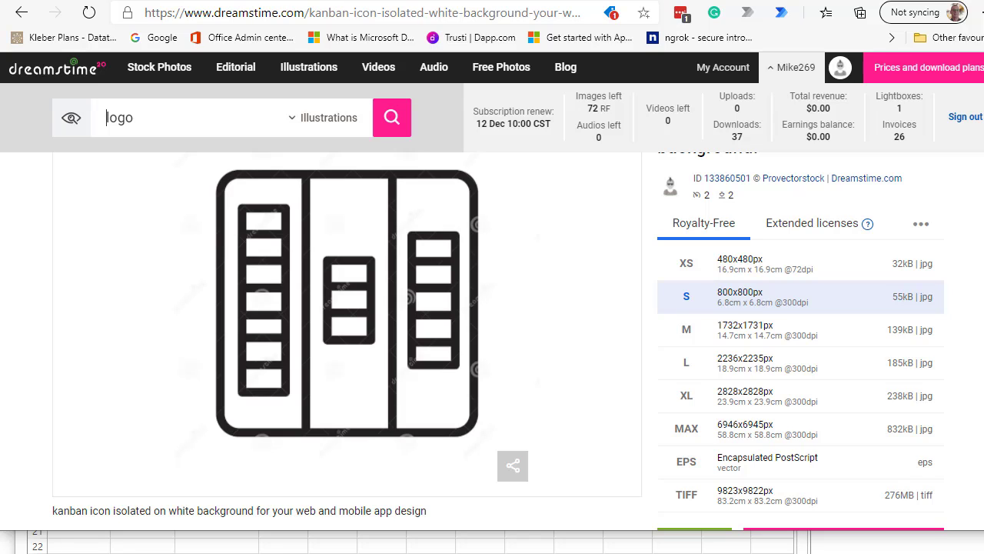
{"action": "key", "text": "alt+Tab"}
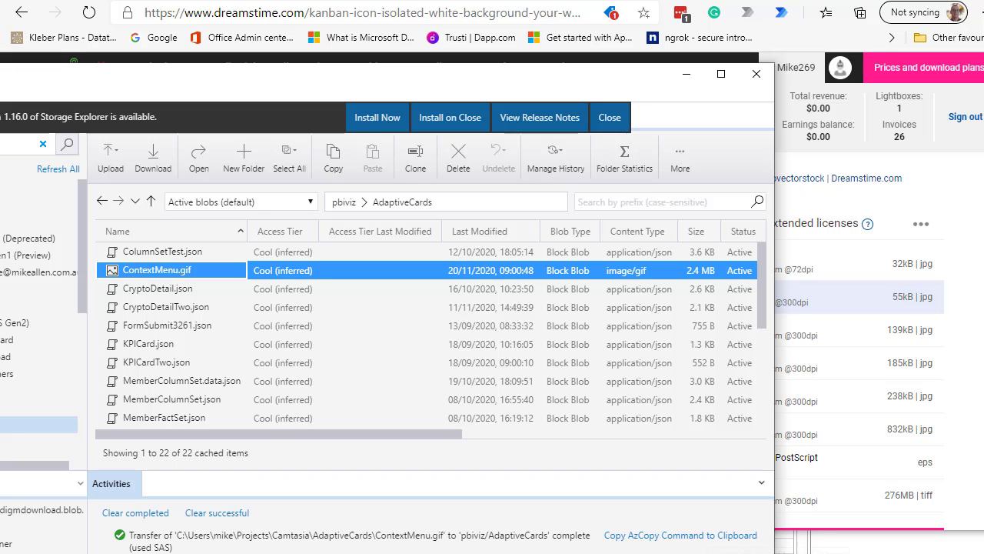
{"action": "left_click_drag", "start_coordinate": [330, 78], "coordinate": [503, 15]}
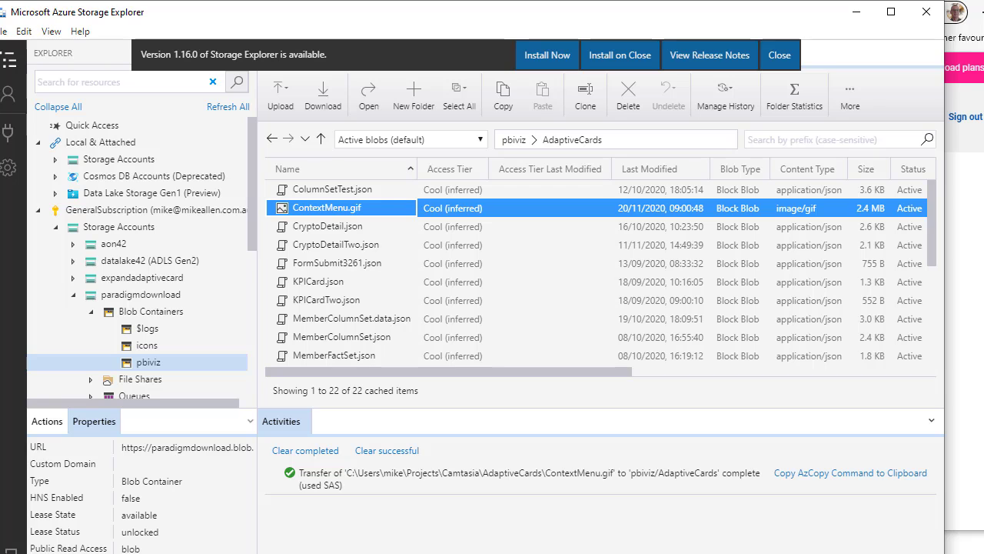
{"action": "key", "text": "alt+Tab"}
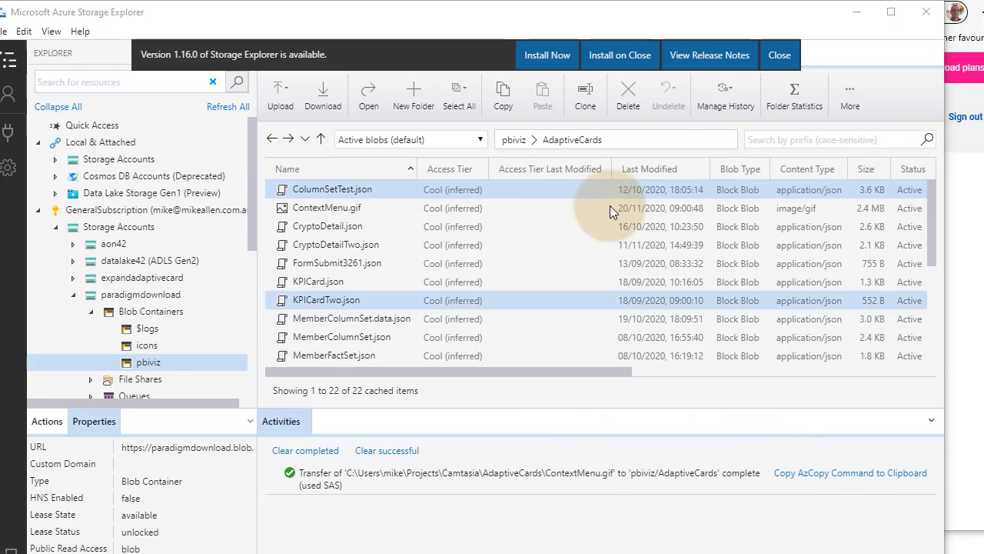
{"action": "left_click", "coordinate": [271, 139]}
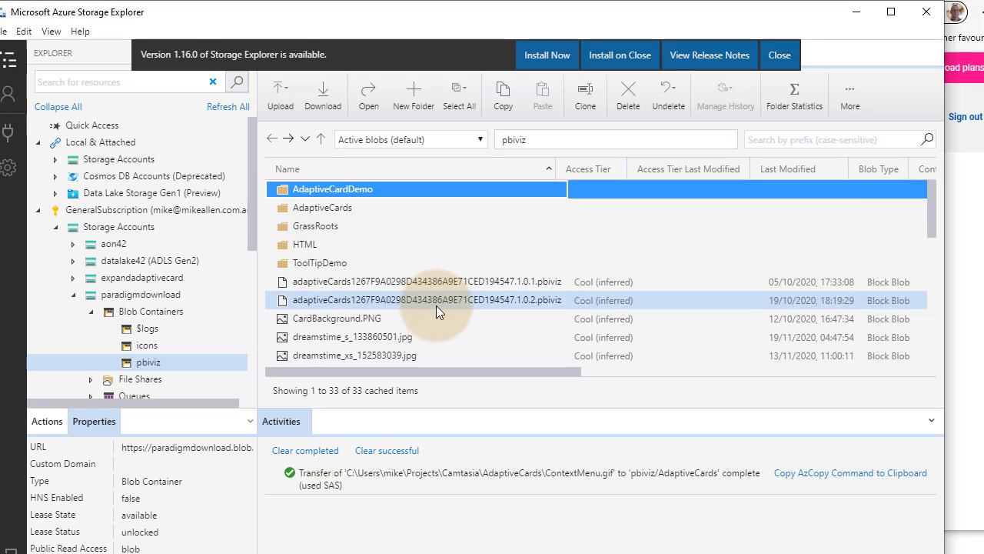
{"action": "scroll", "coordinate": [436, 305], "scroll_direction": "down", "scroll_amount": 1}
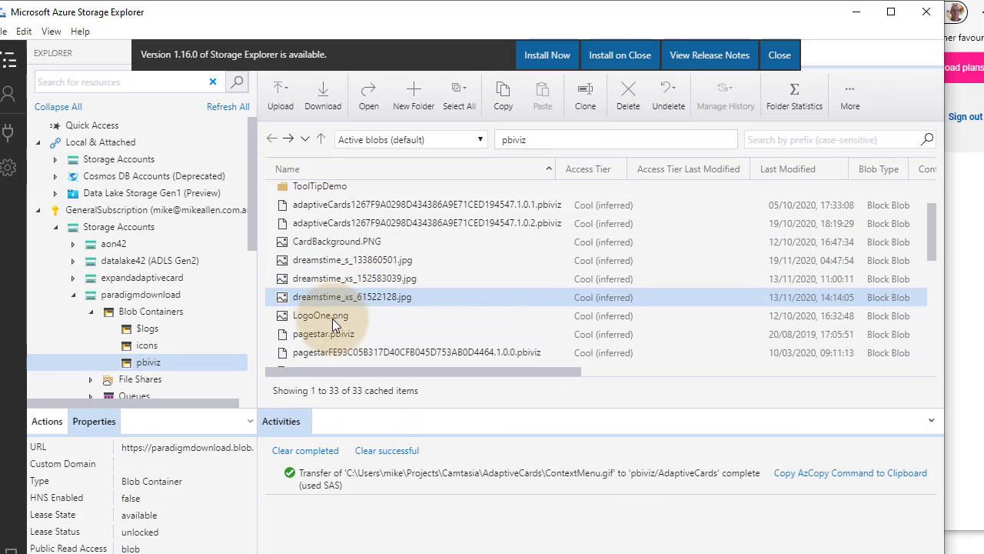
{"action": "right_click", "coordinate": [336, 280]}
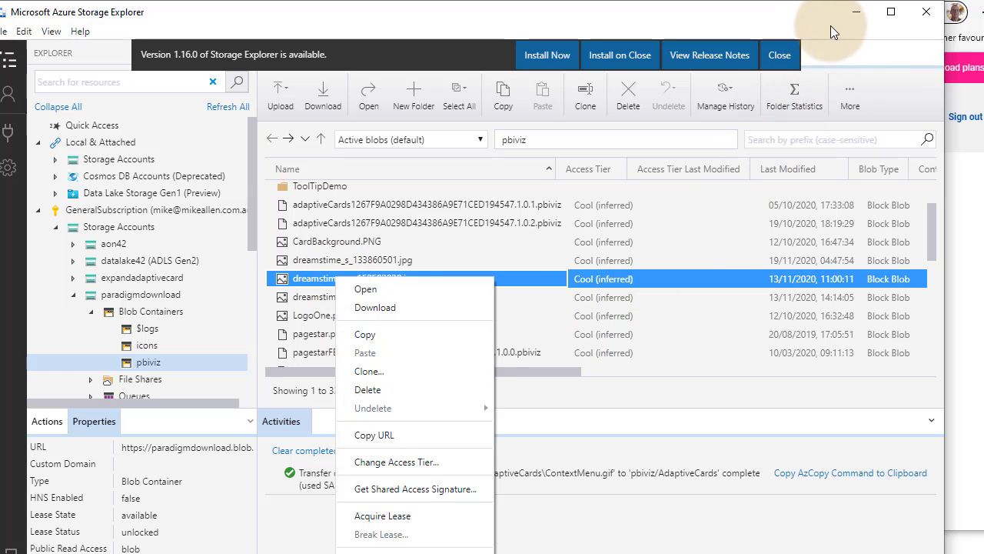
{"action": "left_click", "coordinate": [858, 13]}
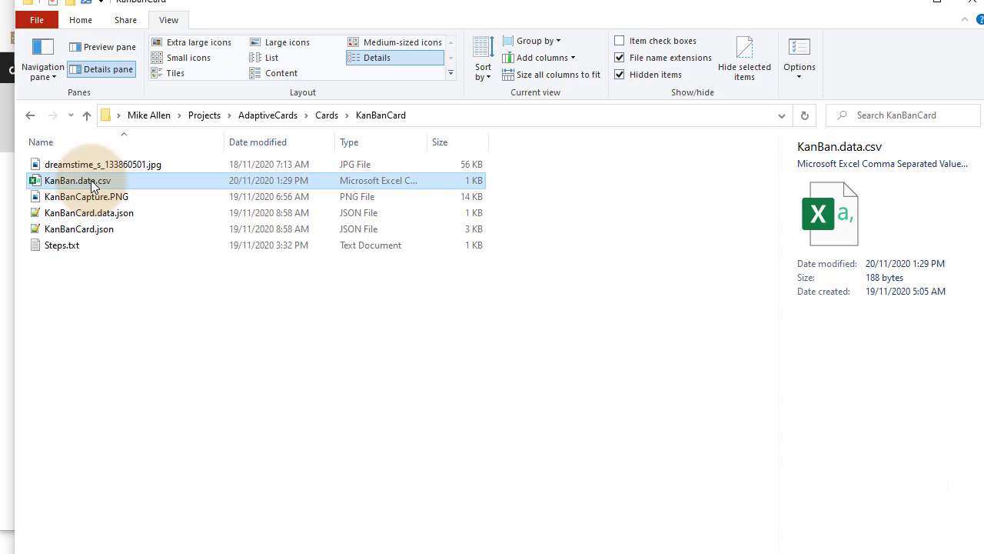
- Open KanBan.data.csv in Notepad, copy its entire text, and close the file
{"action": "right_click", "coordinate": [91, 180]}
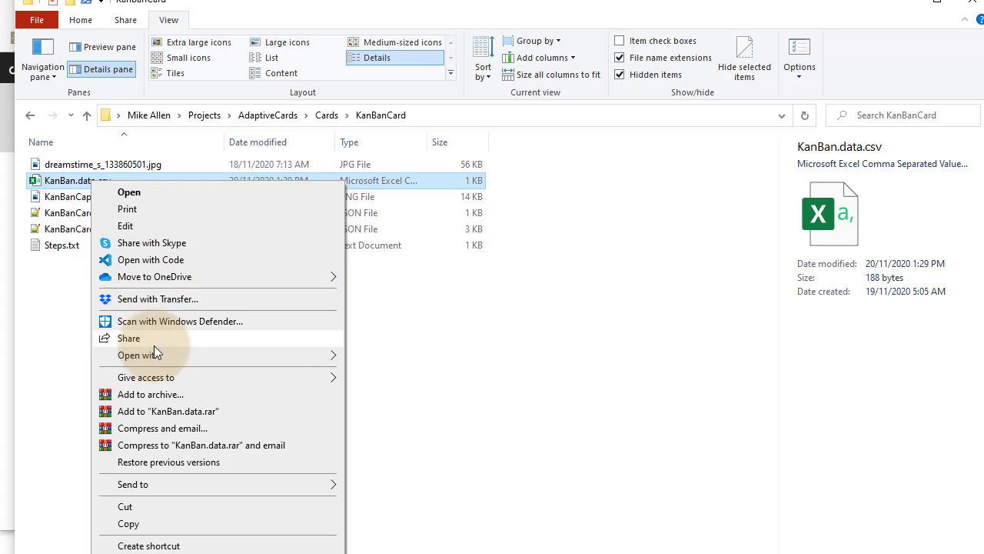
{"action": "mouse_move", "coordinate": [158, 354]}
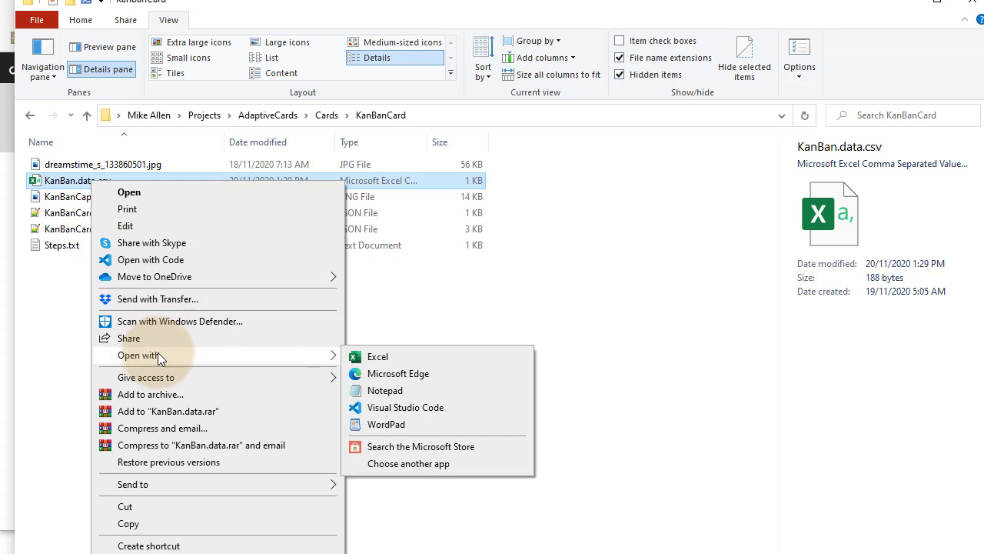
{"action": "left_click", "coordinate": [402, 390]}
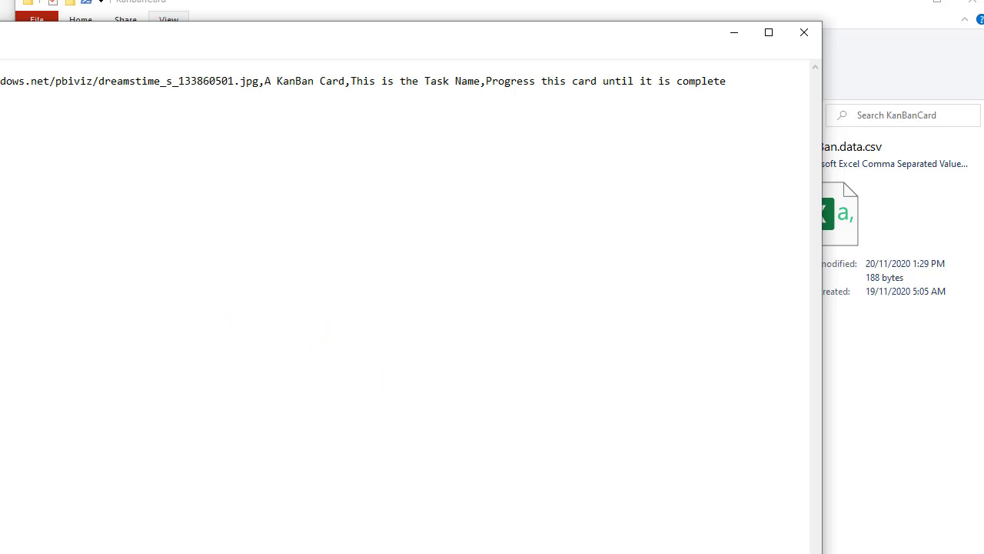
{"action": "key", "text": "ctrl+a"}
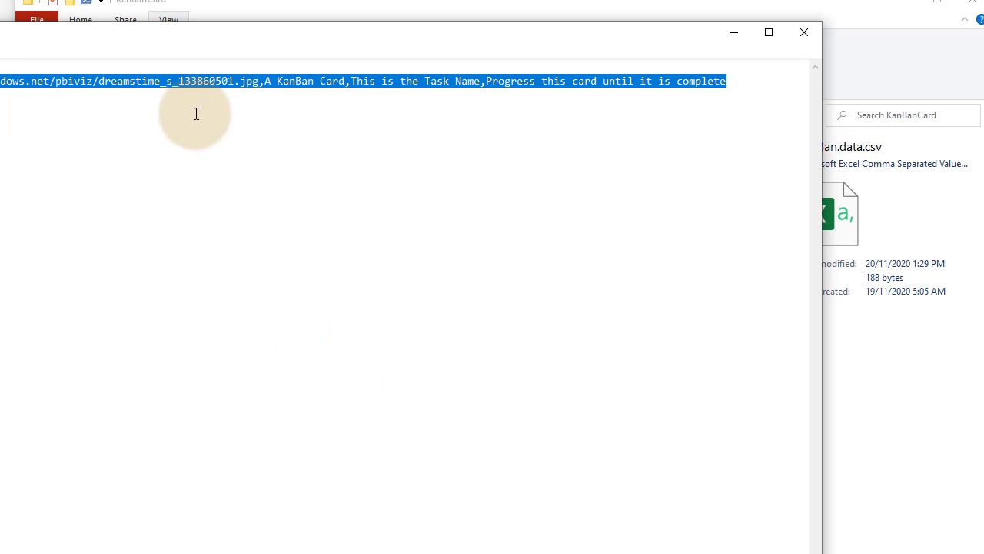
{"action": "right_click", "coordinate": [391, 87]}
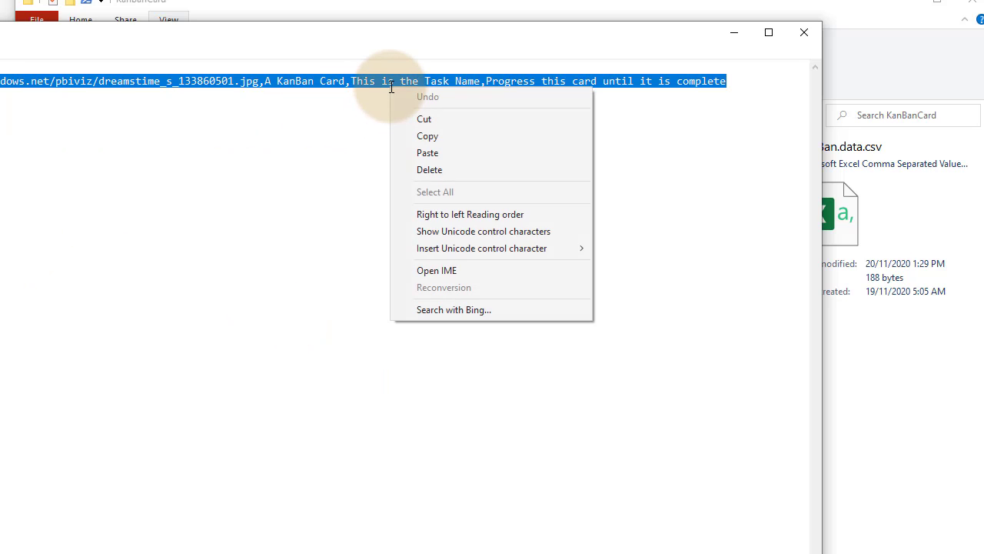
{"action": "left_click", "coordinate": [423, 136]}
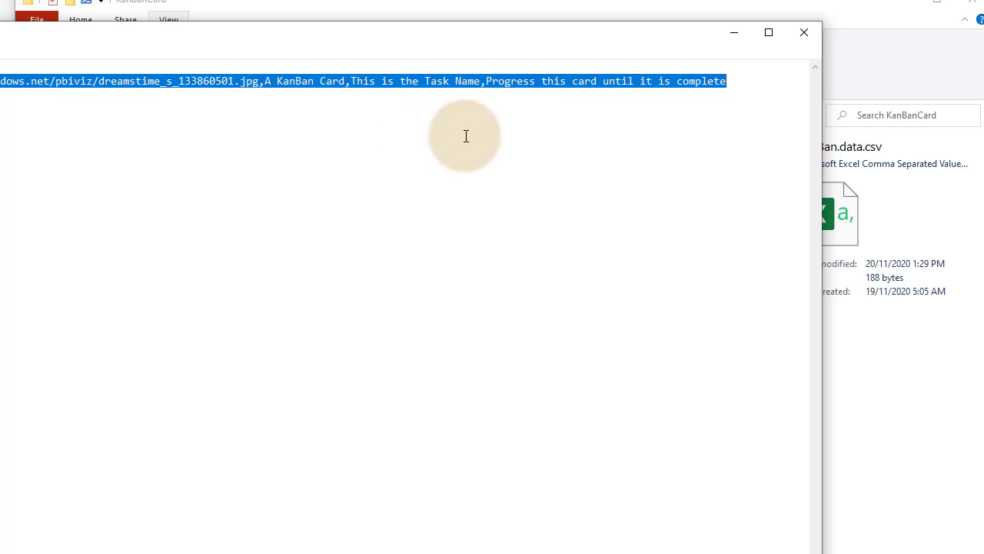
{"action": "left_click", "coordinate": [805, 33]}
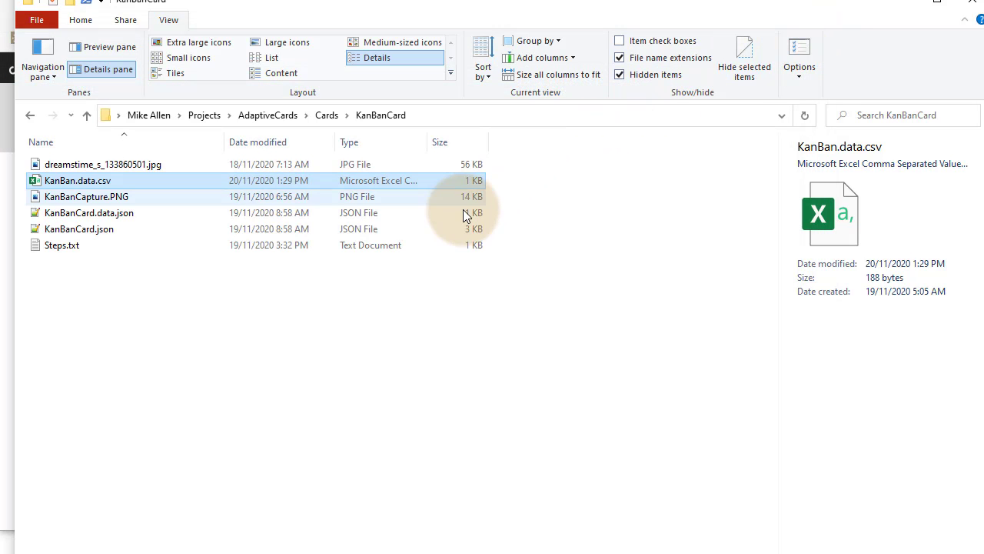
- Switch to the browser's CSV To JSON converter page and paste the copied CSV text as its input
{"action": "key", "text": "alt+Tab"}
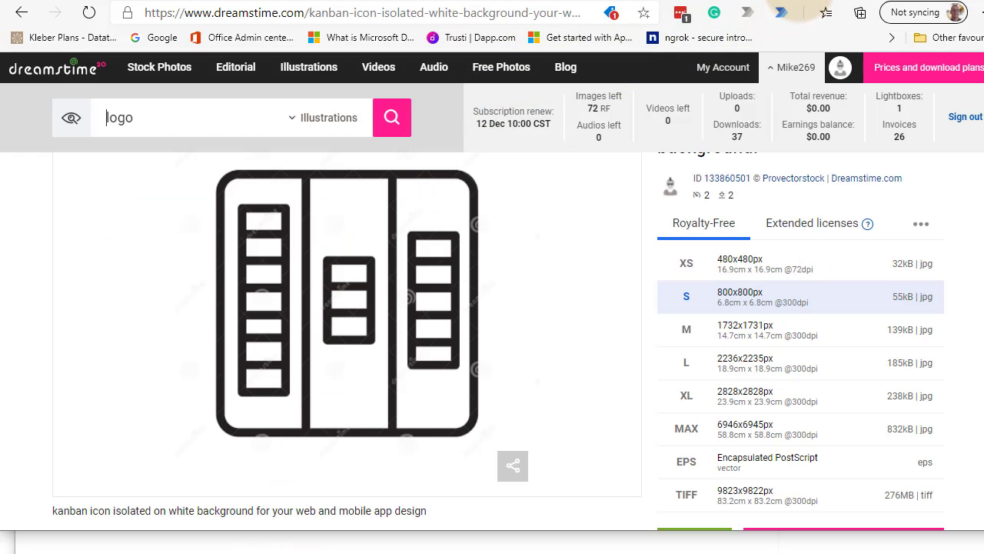
{"action": "left_click", "coordinate": [803, 2]}
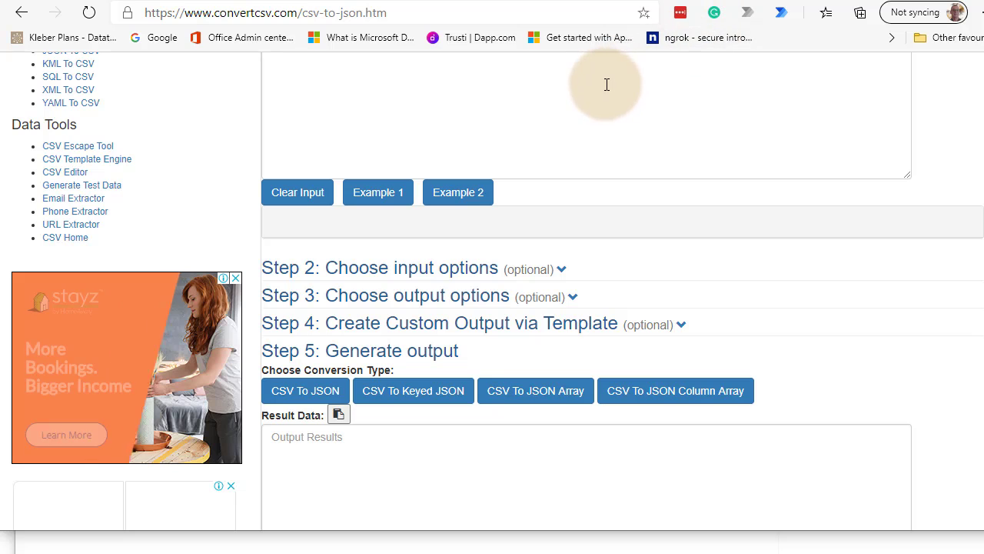
{"action": "scroll", "coordinate": [605, 91], "scroll_direction": "up", "scroll_amount": 1}
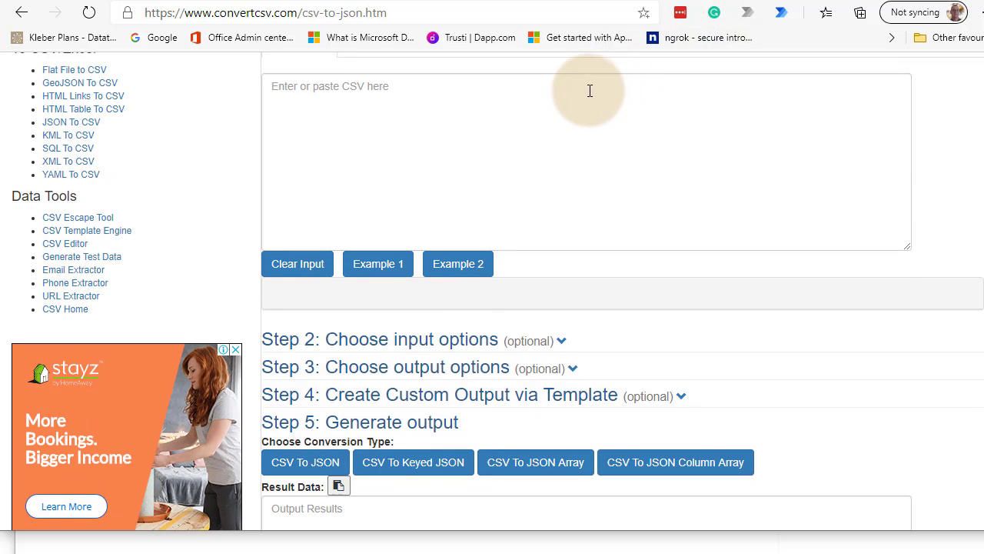
{"action": "left_click", "coordinate": [326, 89]}
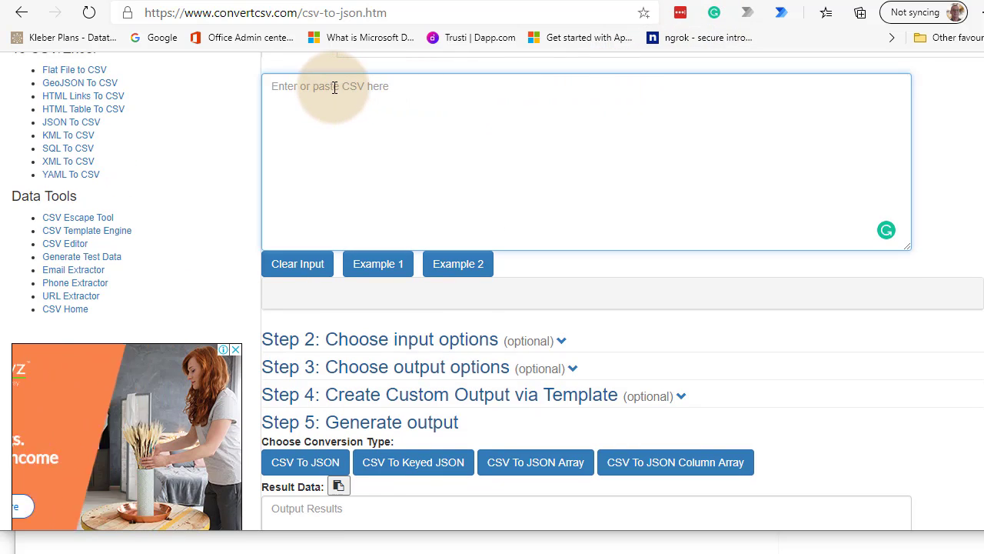
{"action": "key", "text": "ctrl+v"}
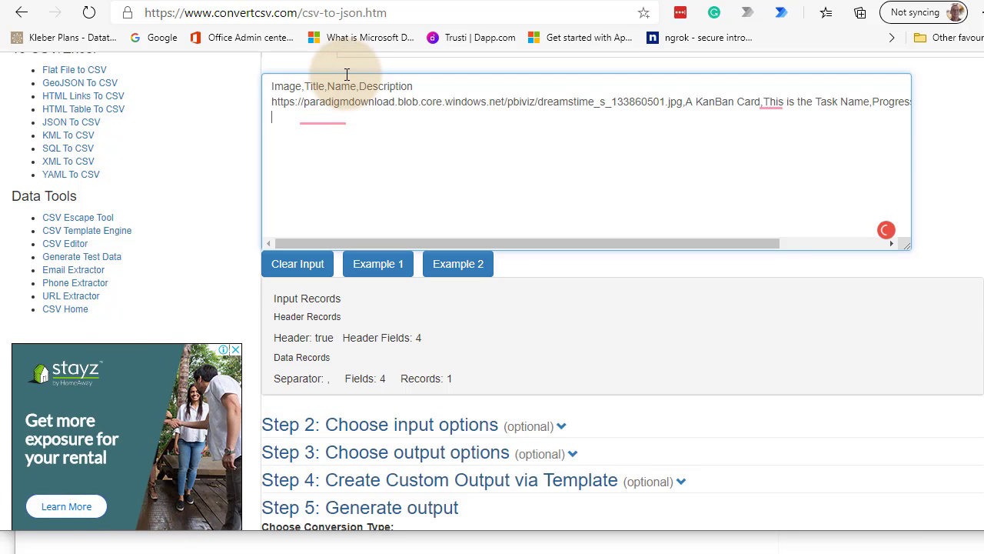
- Copy the JSON object from the converter's result data, from opening to closing brace, without the enclosing square brackets
{"action": "scroll", "coordinate": [569, 231], "scroll_direction": "down", "scroll_amount": 1}
{"action": "scroll", "coordinate": [569, 237], "scroll_direction": "down", "scroll_amount": 3}
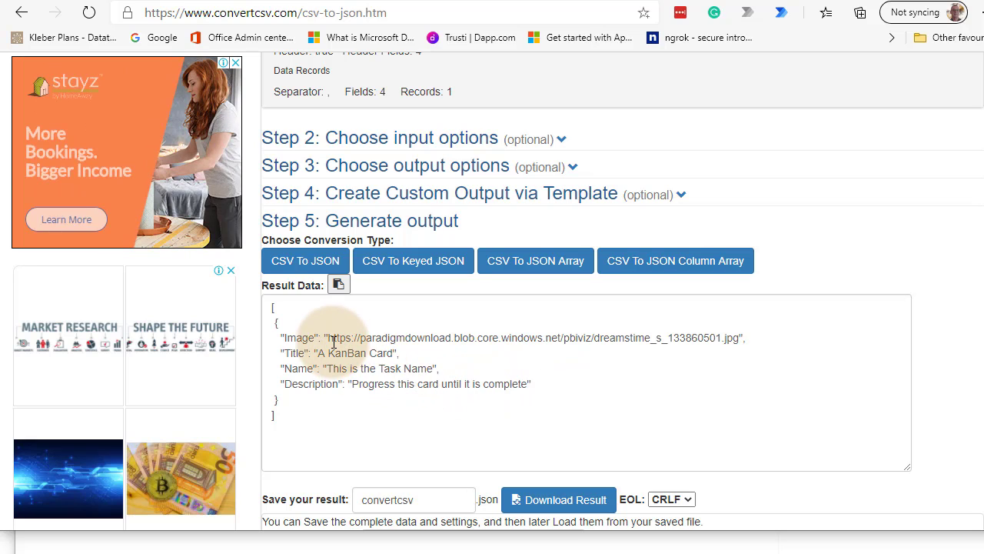
{"action": "left_click_drag", "start_coordinate": [271, 323], "coordinate": [308, 402]}
{"action": "left_click", "coordinate": [302, 395]}
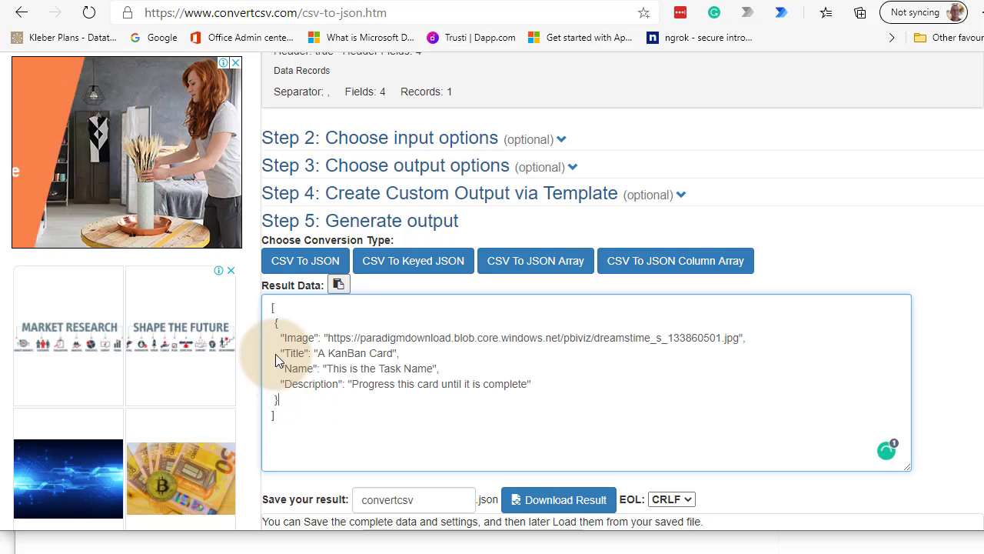
{"action": "left_click_drag", "start_coordinate": [274, 316], "coordinate": [293, 400]}
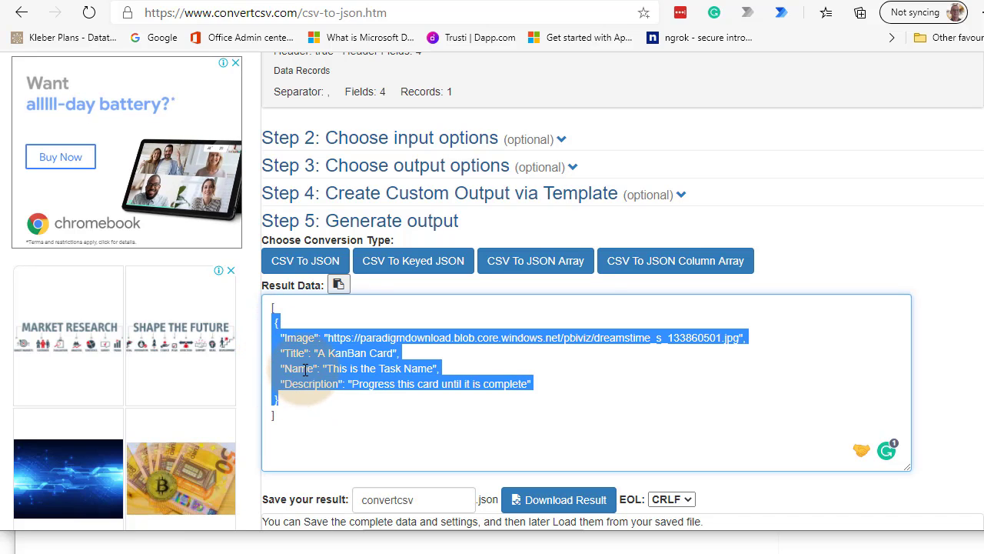
{"action": "right_click", "coordinate": [305, 369]}
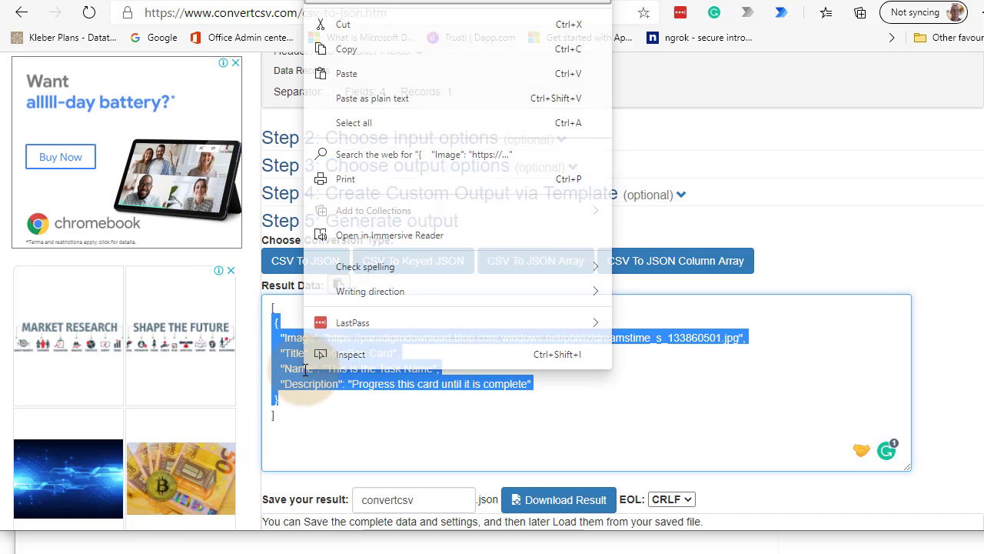
{"action": "left_click", "coordinate": [347, 49]}
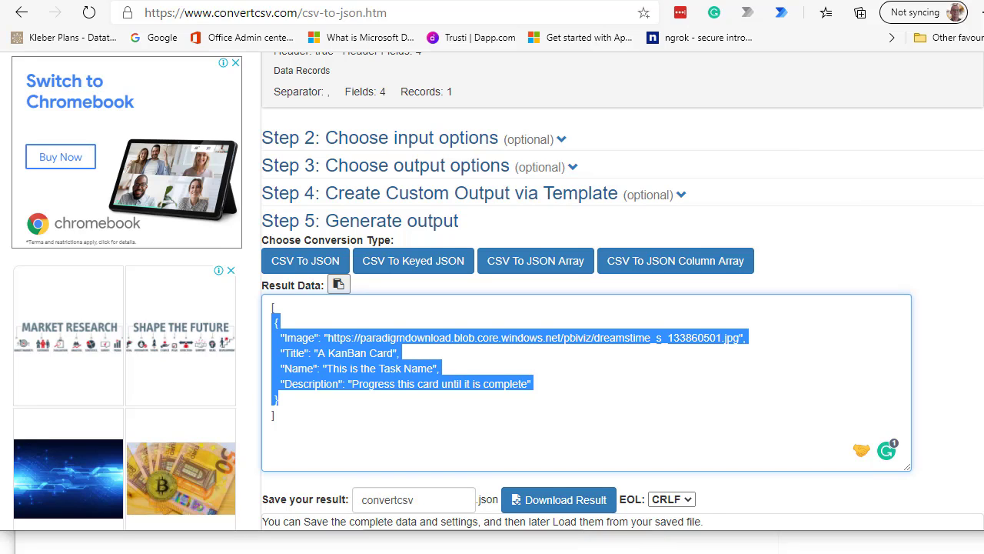
{"action": "key", "text": "alt+Tab"}
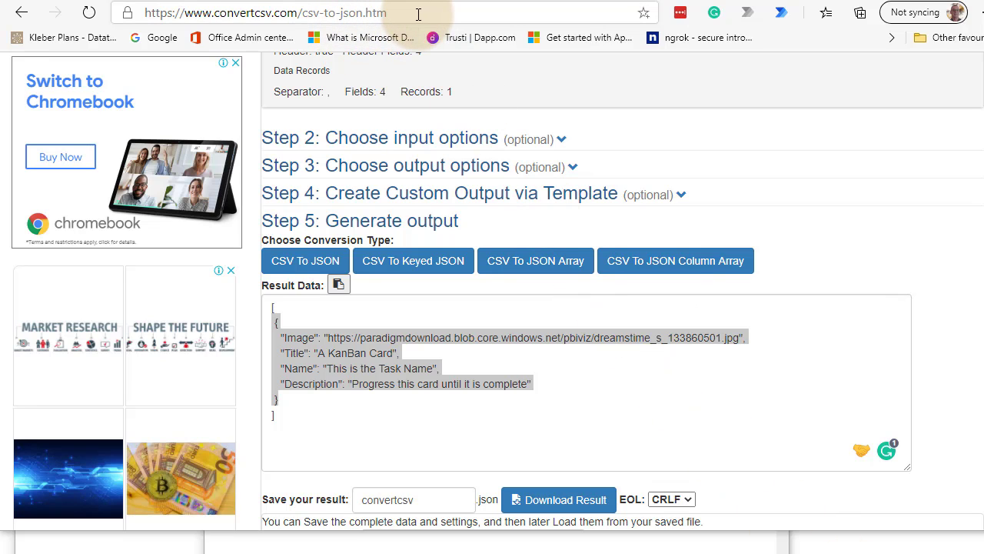
{"action": "double_click", "coordinate": [379, 12]}
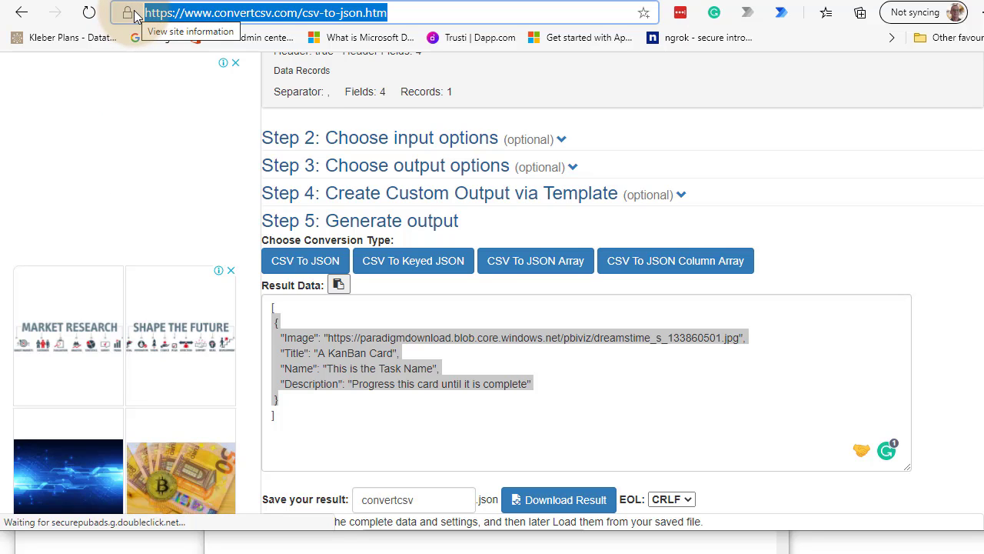
{"action": "type", "text": "https://adaptivecards.io/designer/"}
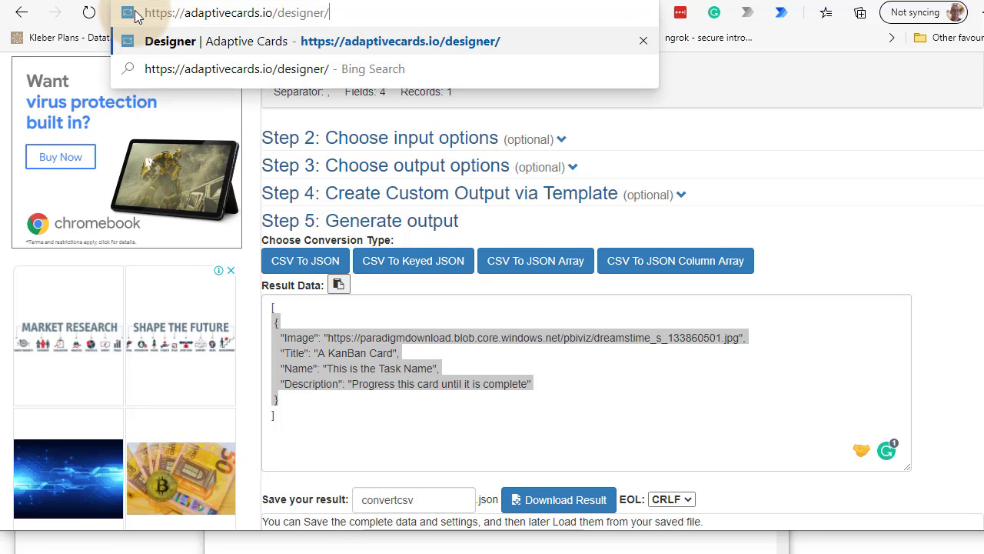
{"action": "key", "text": "Return"}
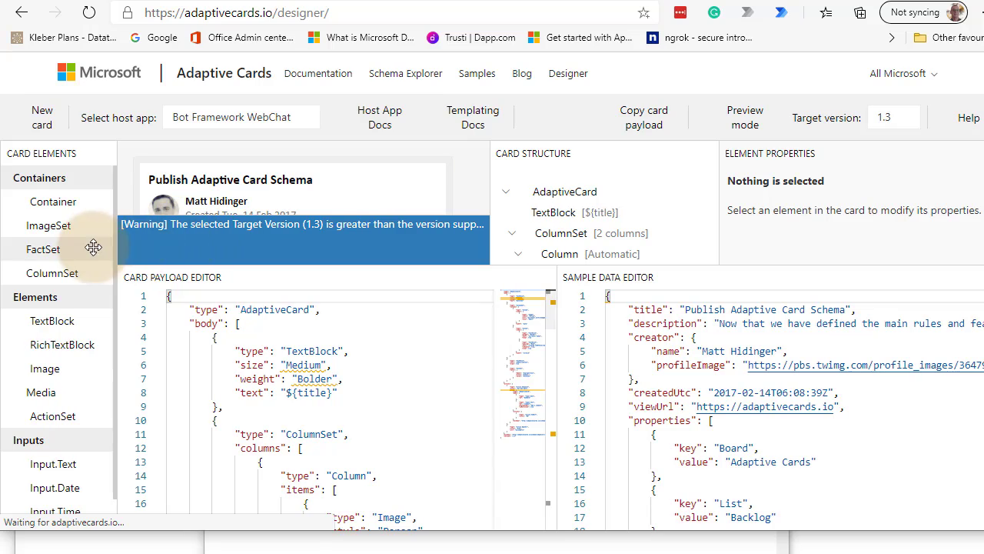
{"action": "left_click", "coordinate": [46, 120]}
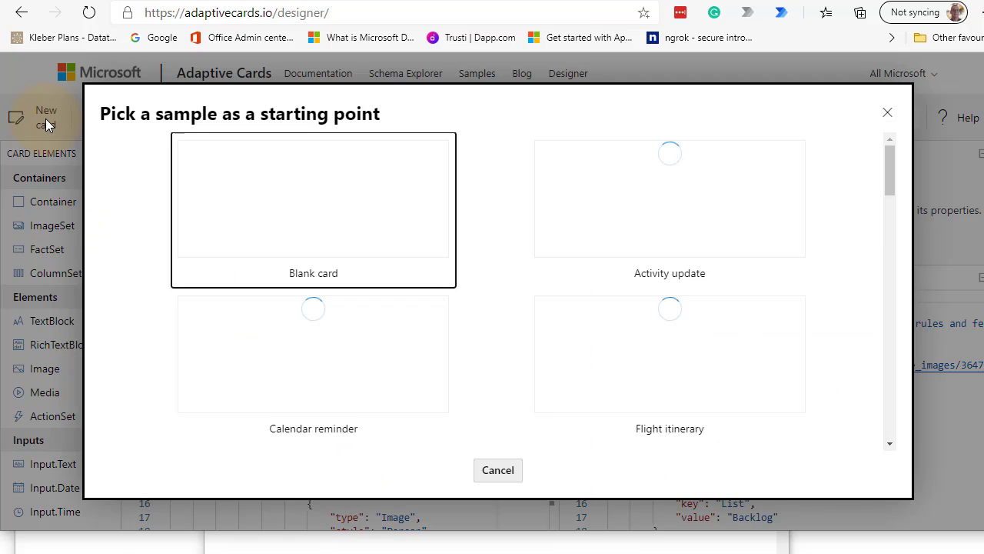
{"action": "scroll", "coordinate": [204, 206], "scroll_direction": "down", "scroll_amount": 1}
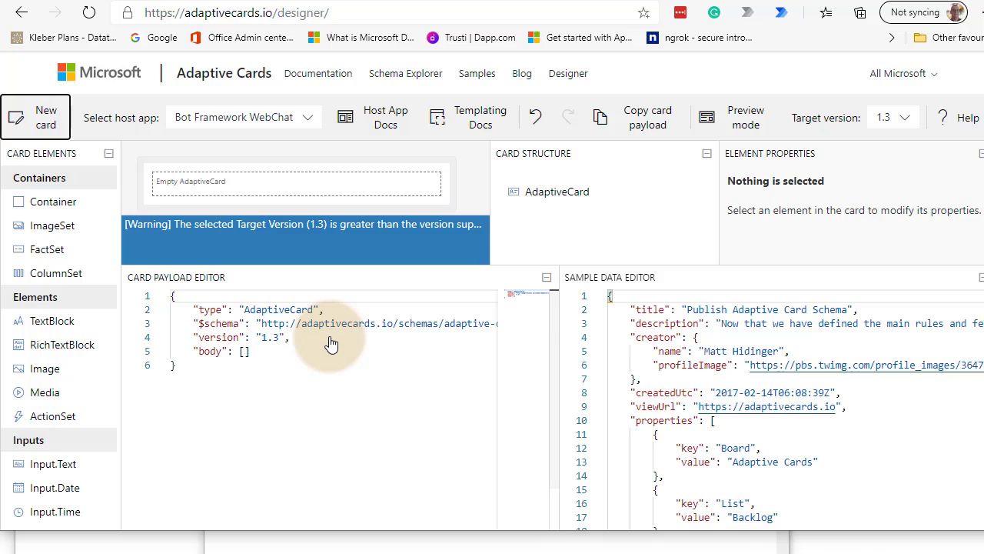
{"action": "left_click", "coordinate": [330, 345]}
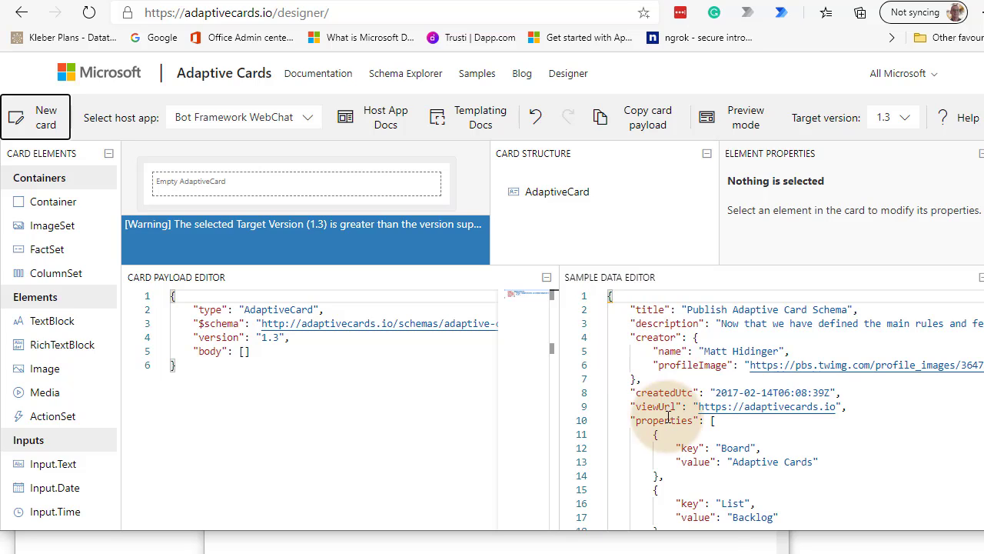
- Replace the entire default sample data with the copied KanBan JSON object
{"action": "left_click", "coordinate": [619, 308]}
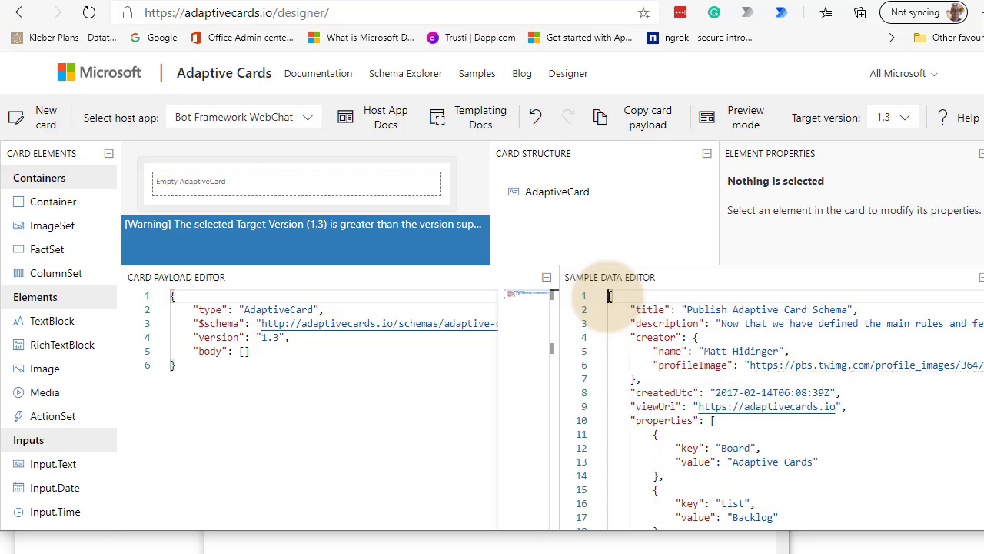
{"action": "key", "text": "ctrl+a"}
{"action": "key", "text": "Delete"}
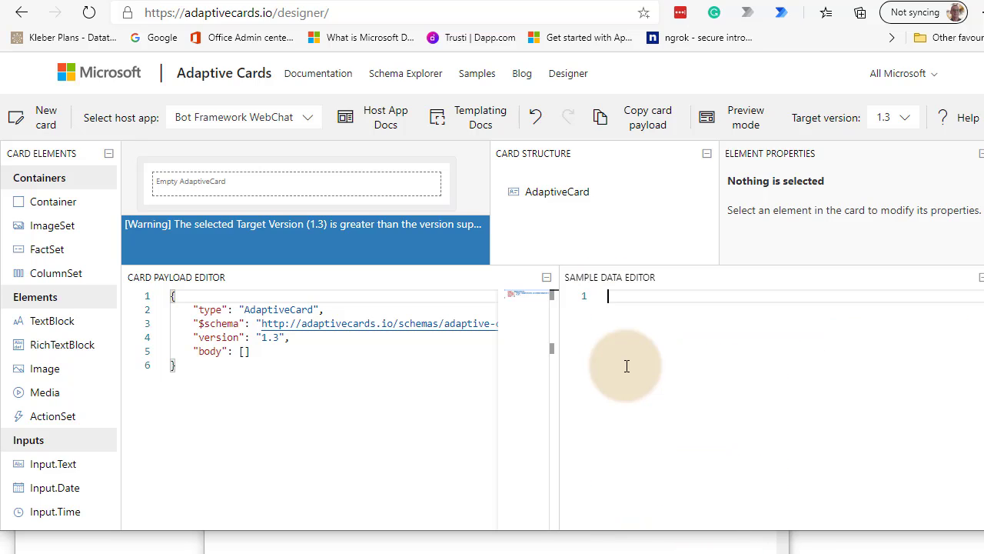
{"action": "key", "text": "ctrl+v"}
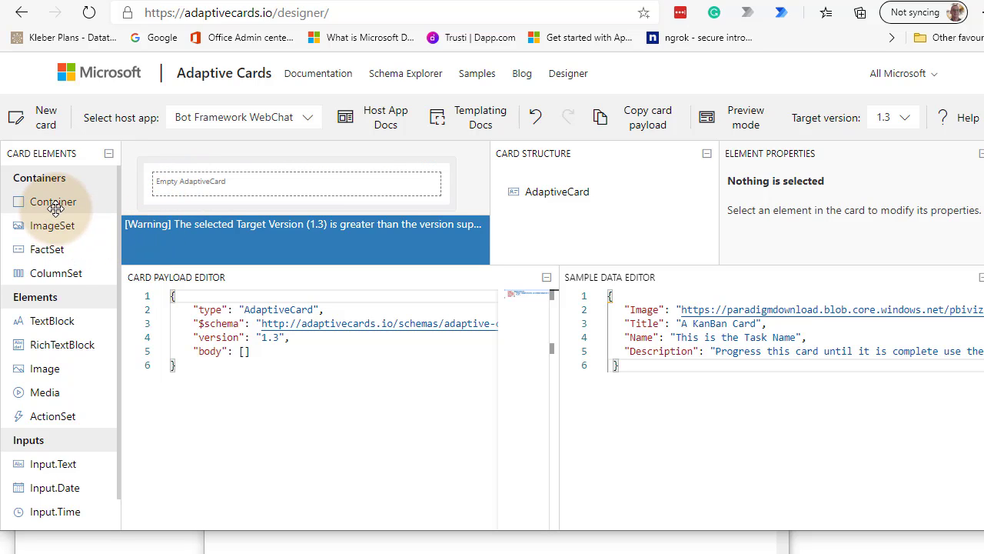
- Add a ColumnSet to the empty card and give it two columns
{"action": "left_click_drag", "start_coordinate": [48, 273], "coordinate": [171, 167]}
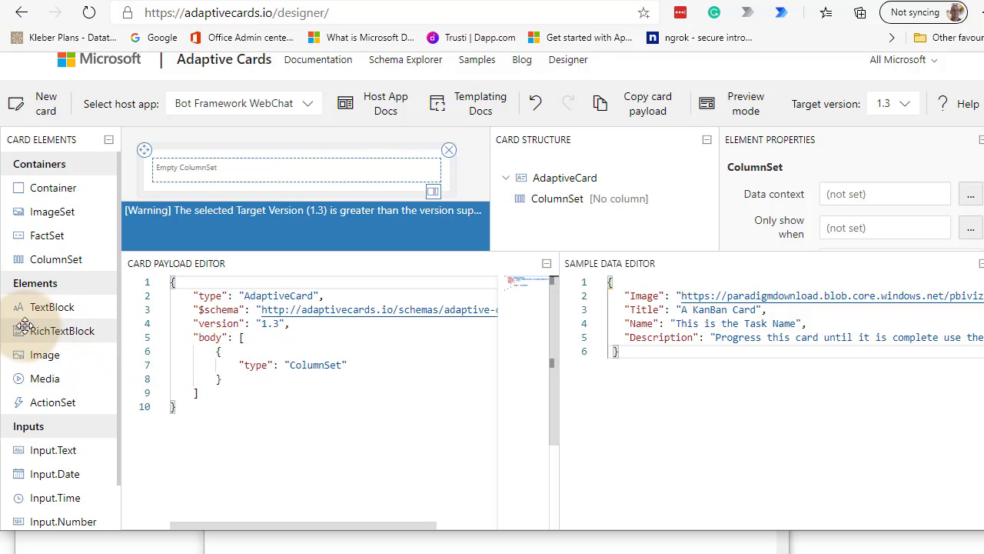
{"action": "left_click", "coordinate": [433, 192]}
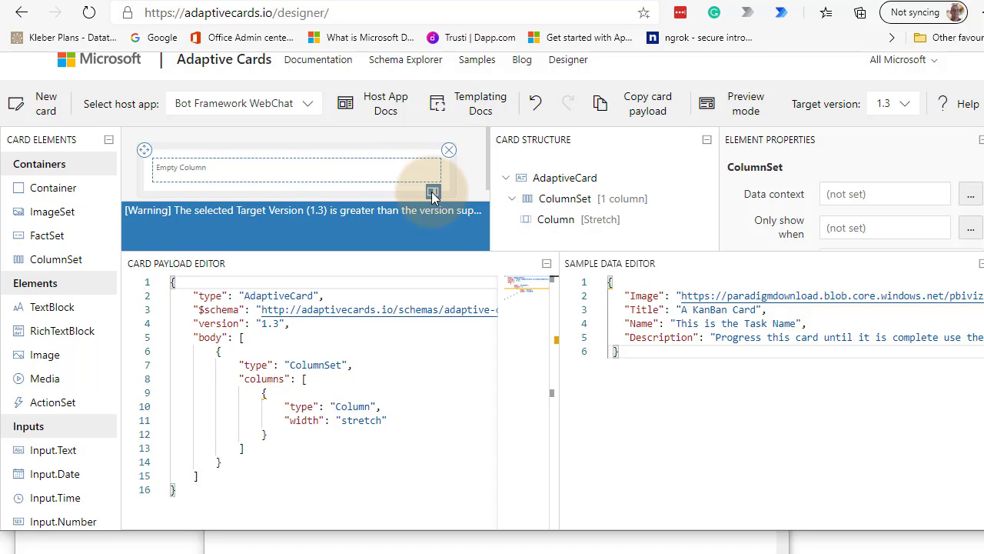
{"action": "left_click", "coordinate": [433, 192]}
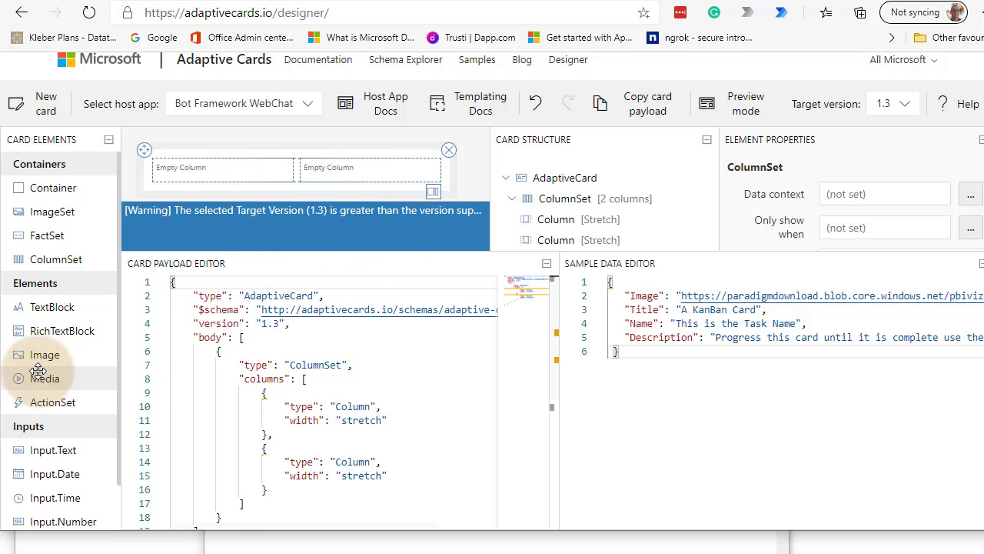
- Place an Image in the first column with data context ${$root.Image}, and add a TextBlock to the second column
{"action": "left_click_drag", "start_coordinate": [34, 355], "coordinate": [160, 175]}
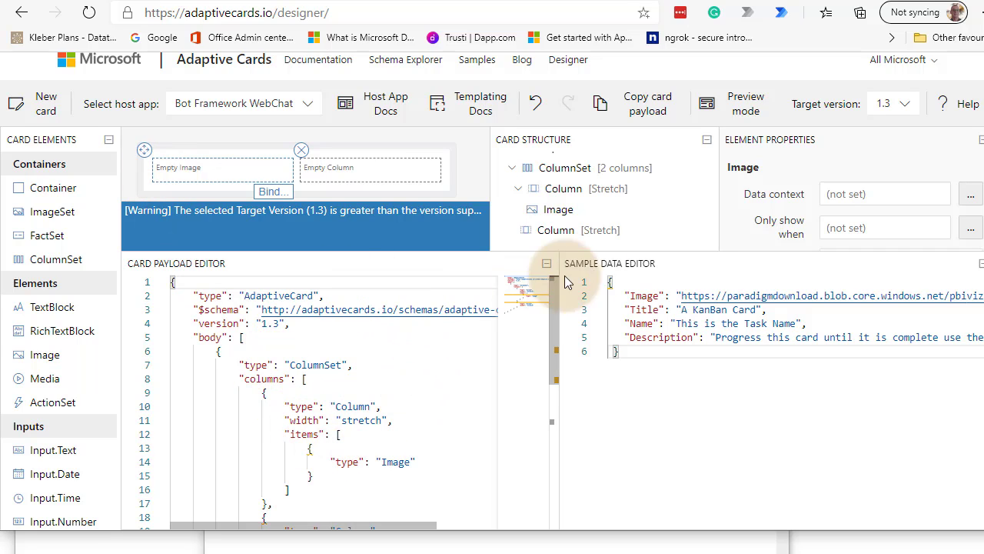
{"action": "left_click", "coordinate": [565, 209]}
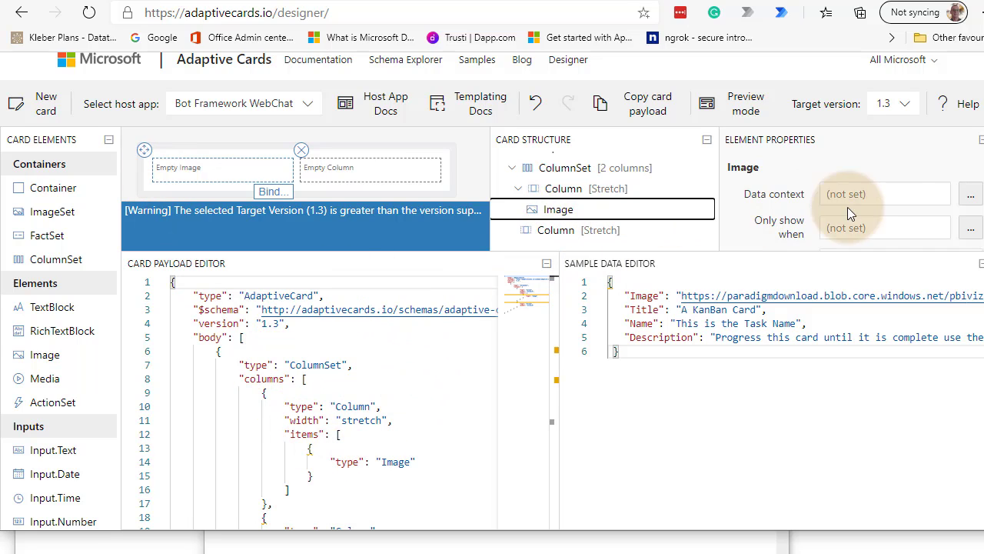
{"action": "left_click", "coordinate": [970, 195]}
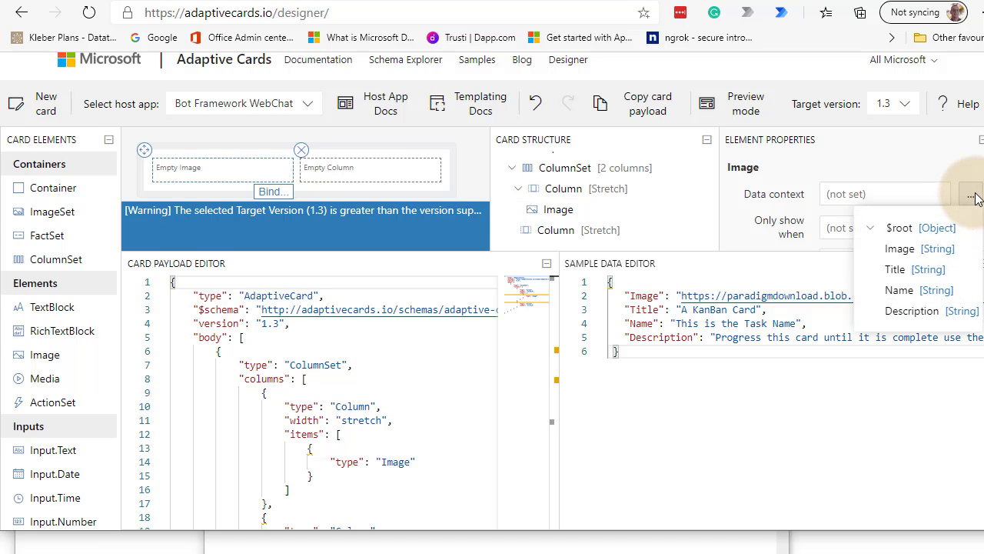
{"action": "left_click", "coordinate": [900, 249]}
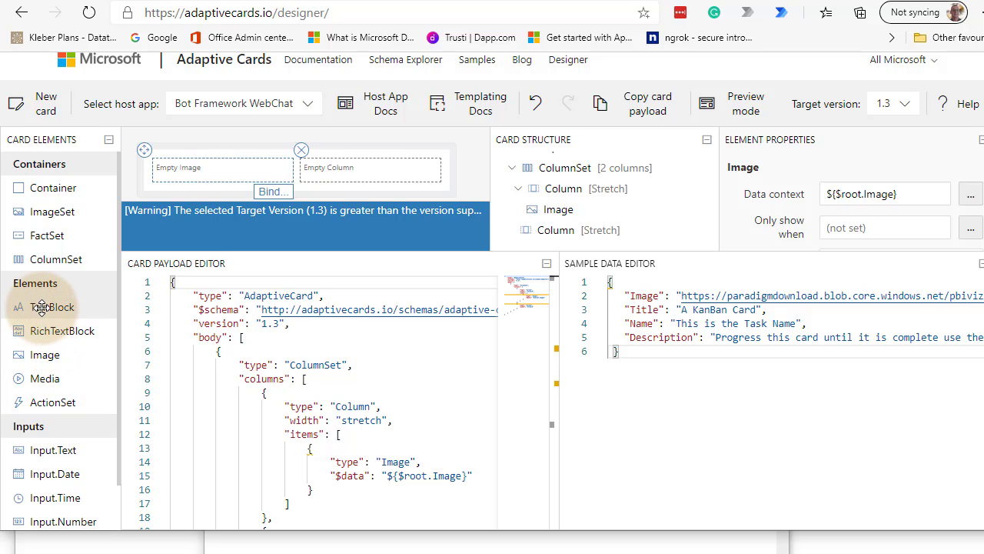
{"action": "left_click_drag", "start_coordinate": [43, 307], "coordinate": [307, 168]}
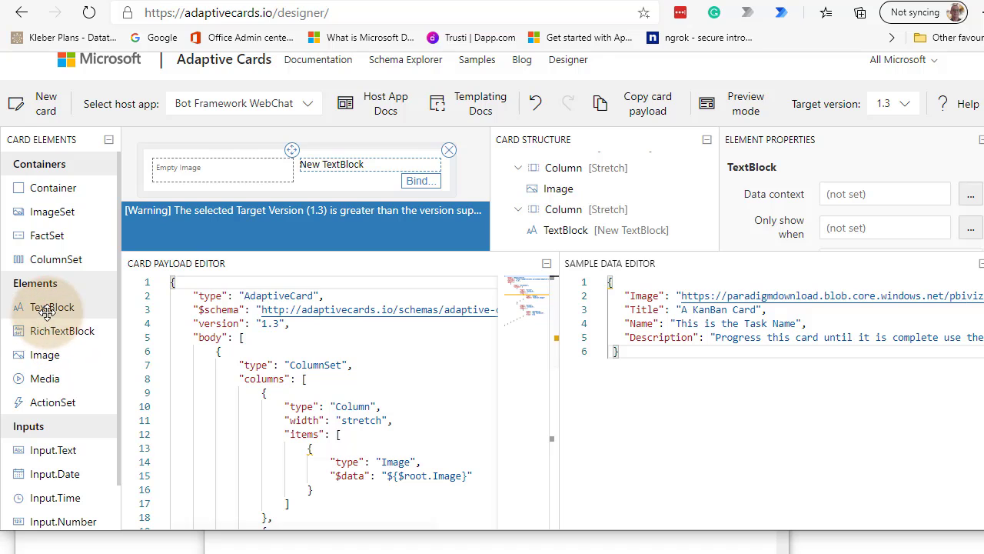
{"action": "left_click_drag", "start_coordinate": [46, 310], "coordinate": [293, 189]}
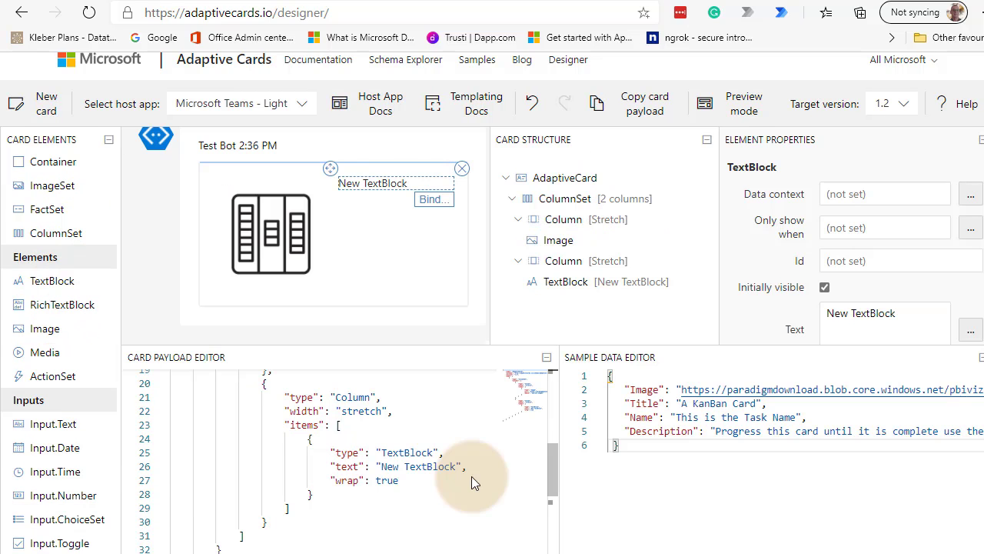
- Replace the entire card payload with the prepared KanBan card JSON from the clipboard
{"action": "left_click", "coordinate": [429, 488]}
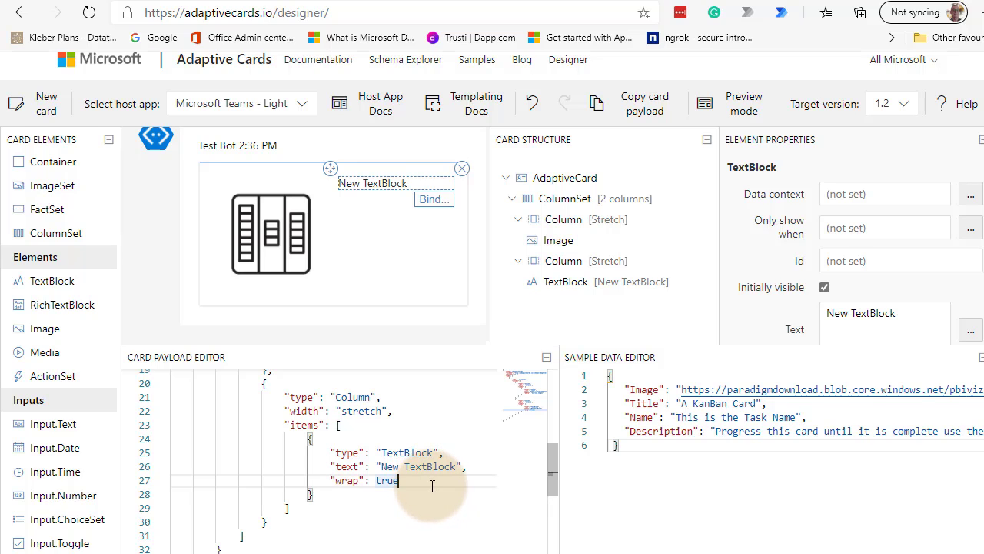
{"action": "key", "text": "ctrl+a"}
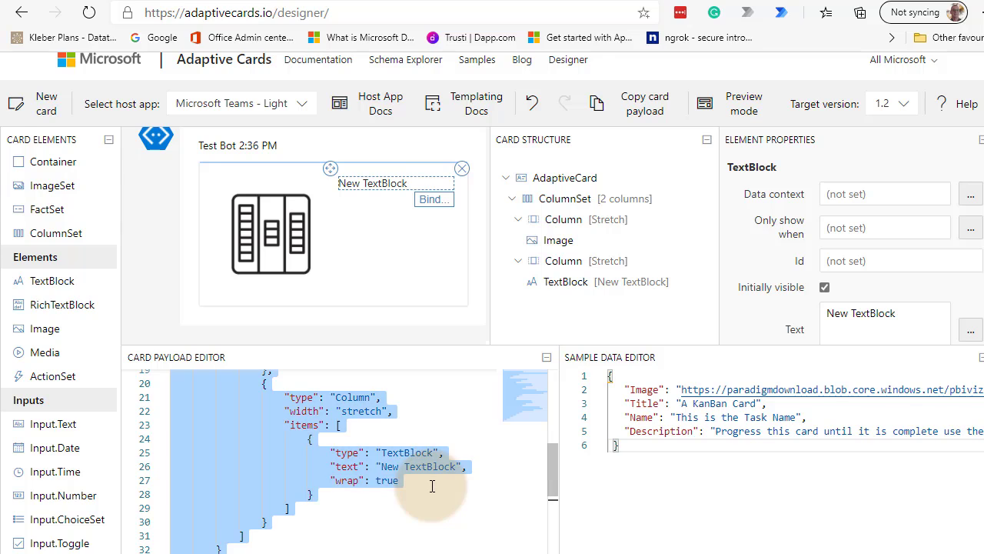
{"action": "key", "text": "Delete"}
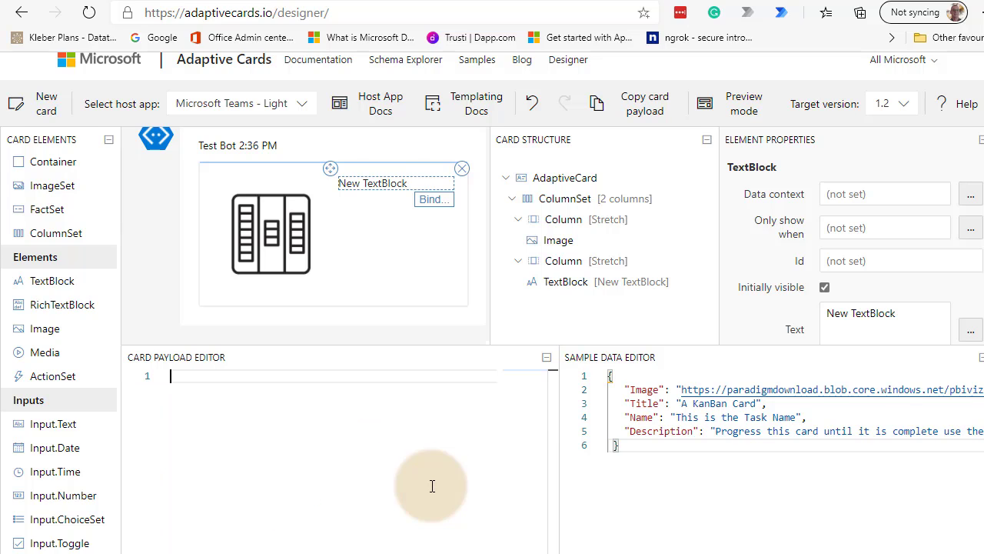
{"action": "key", "text": "ctrl+v"}
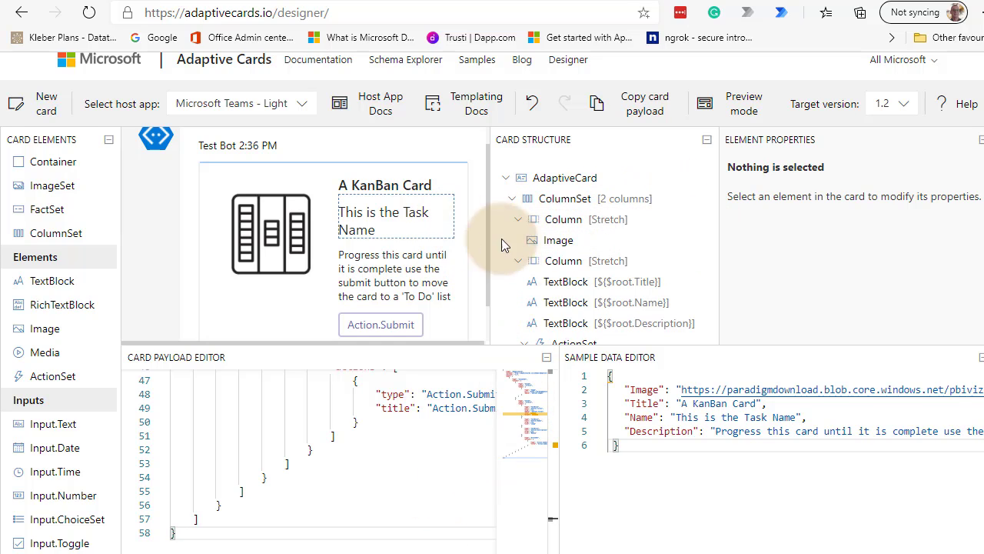
- Examine the properties of the second column and its Title, Name and Description text blocks, including the title's style settings
{"action": "left_click", "coordinate": [575, 262]}
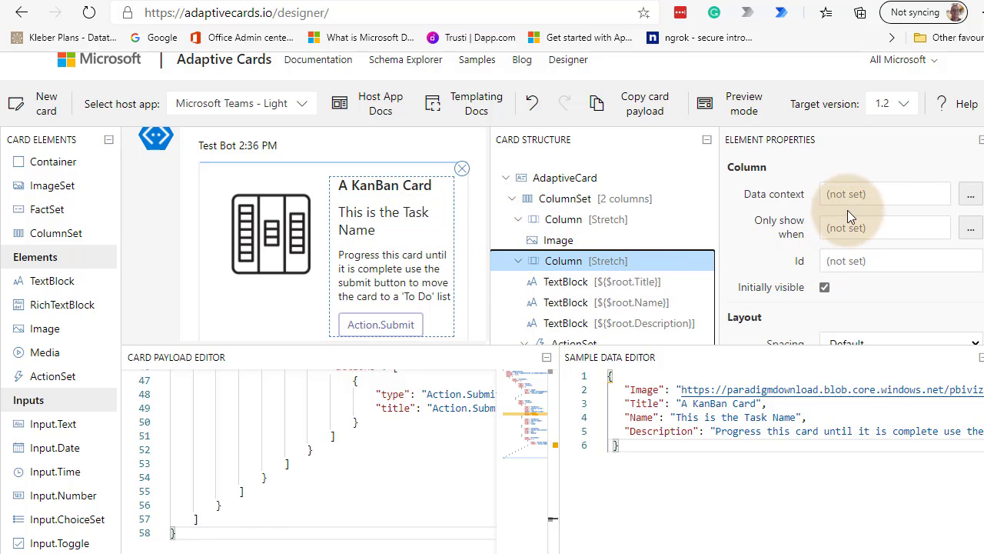
{"action": "left_click", "coordinate": [617, 284]}
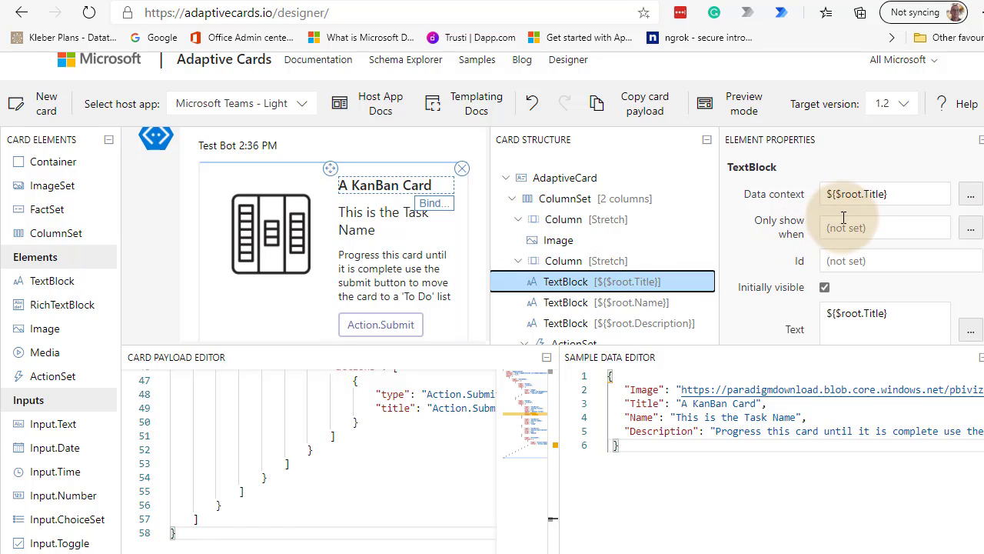
{"action": "left_click", "coordinate": [652, 304]}
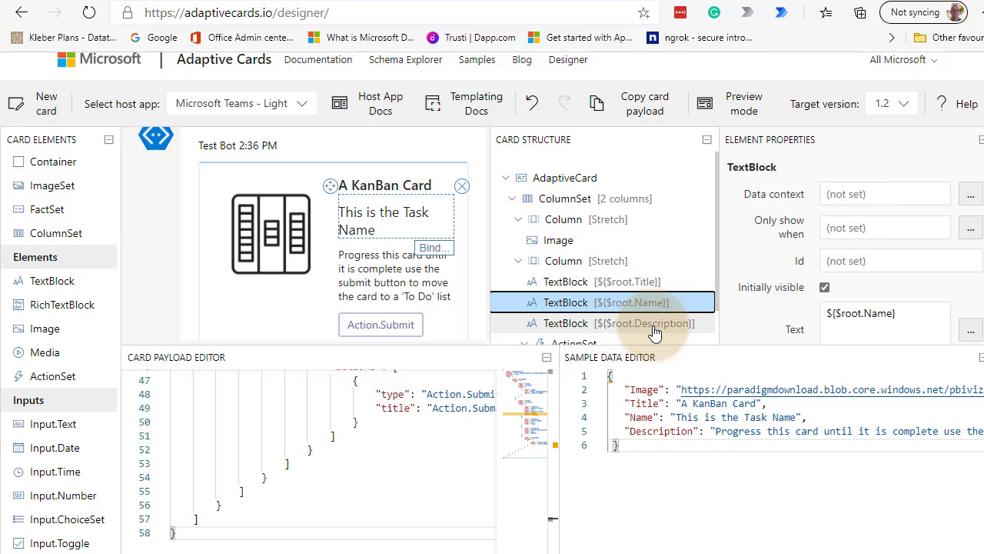
{"action": "left_click", "coordinate": [652, 325]}
{"action": "left_click", "coordinate": [661, 281]}
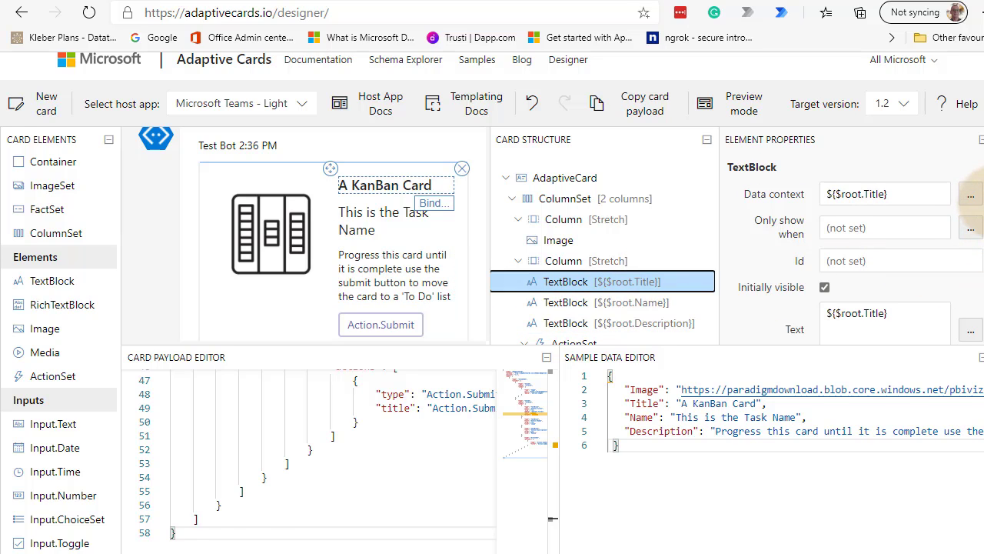
{"action": "scroll", "coordinate": [978, 197], "scroll_direction": "down", "scroll_amount": 5}
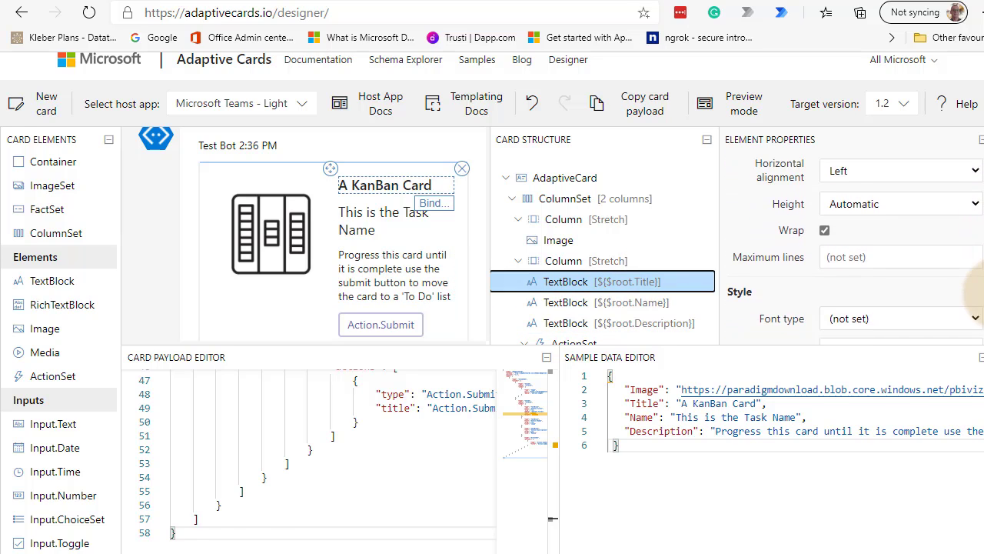
{"action": "scroll", "coordinate": [982, 286], "scroll_direction": "down", "scroll_amount": 3}
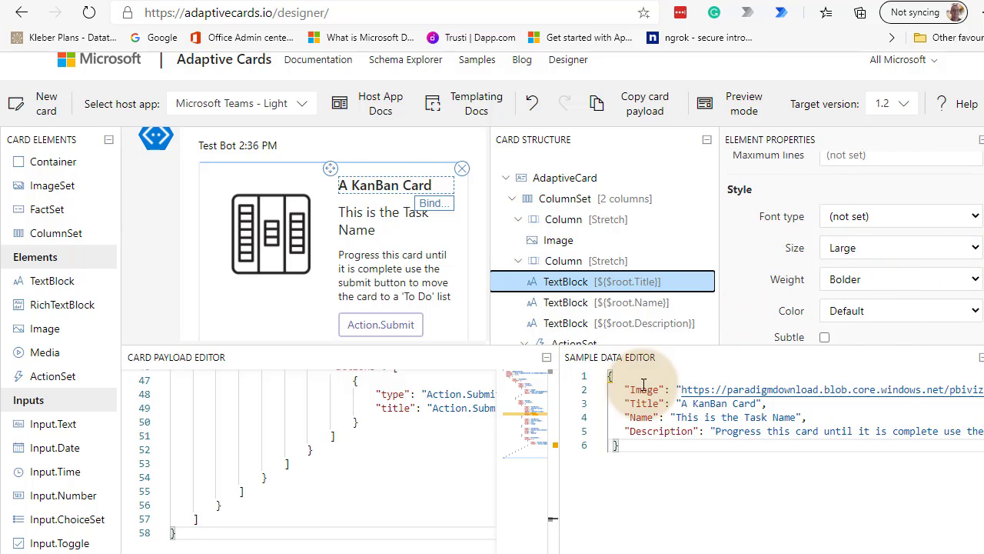
- Copy the complete card payload JSON from the Card Payload Editor
{"action": "left_click_drag", "start_coordinate": [550, 507], "coordinate": [542, 388]}
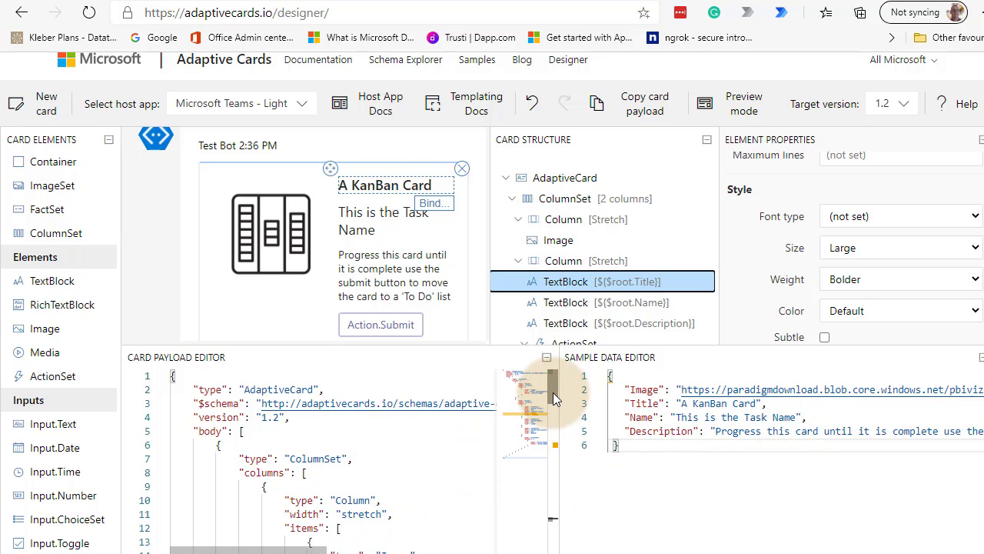
{"action": "left_click", "coordinate": [198, 382]}
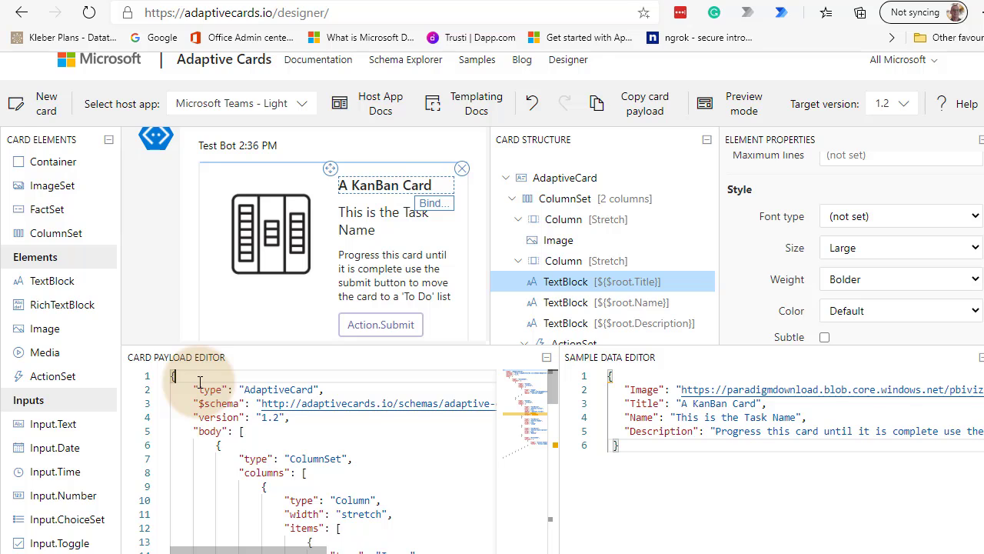
{"action": "key", "text": "ctrl+a"}
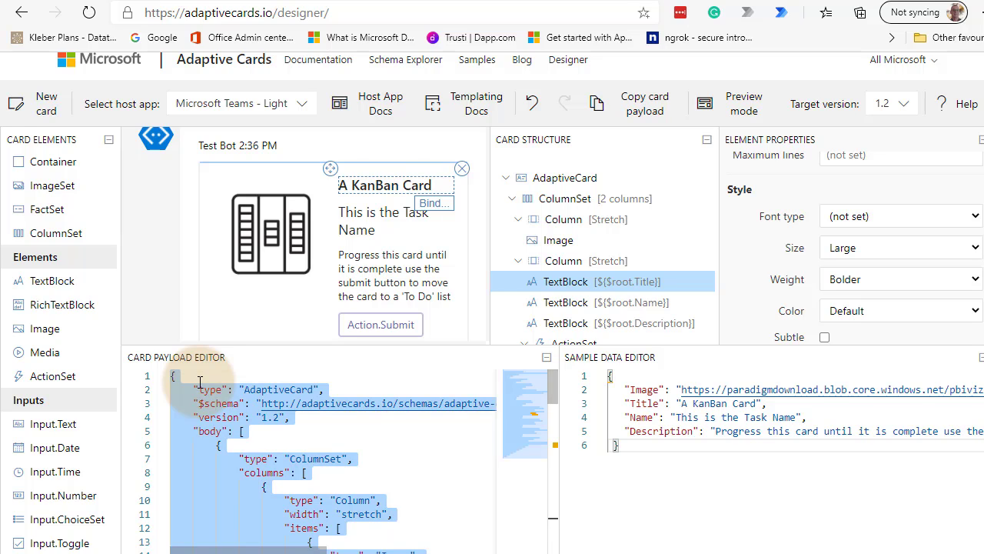
{"action": "right_click", "coordinate": [231, 408]}
{"action": "left_click", "coordinate": [245, 417]}
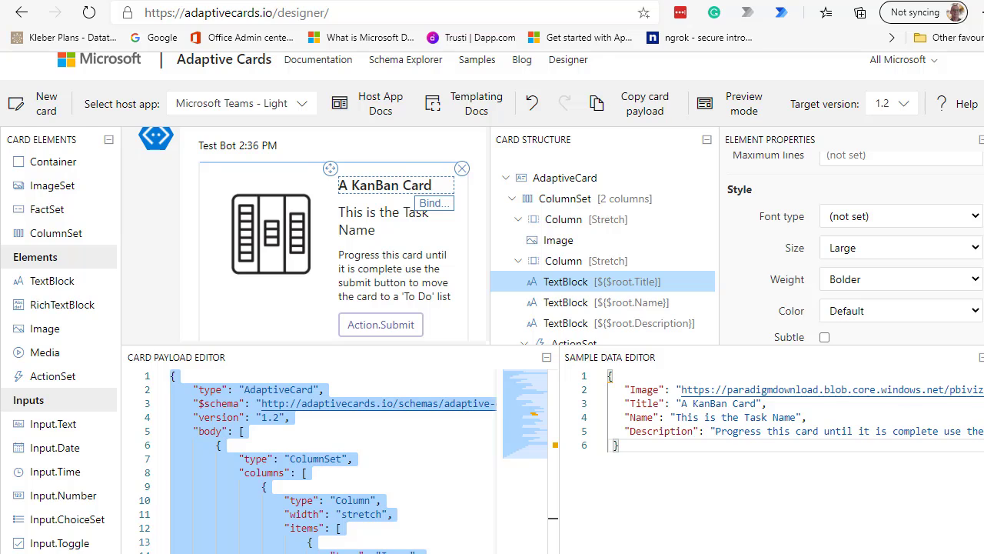
- Switch to File Explorer, view the KanBanCard folder's files, and open that folder from Cards in Visual Studio Code
{"action": "key", "text": "alt+Tab"}
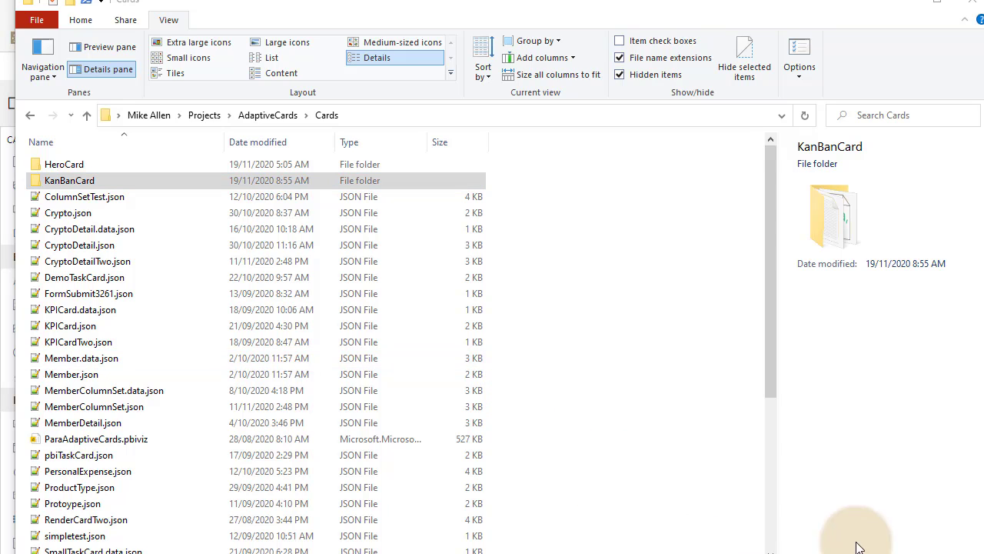
{"action": "double_click", "coordinate": [46, 181]}
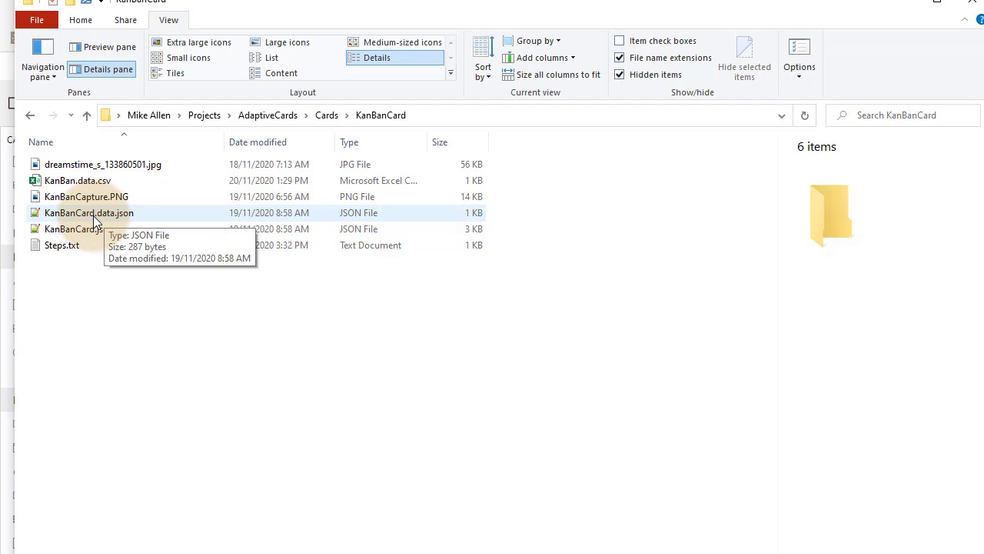
{"action": "left_click", "coordinate": [30, 117]}
{"action": "right_click", "coordinate": [56, 184]}
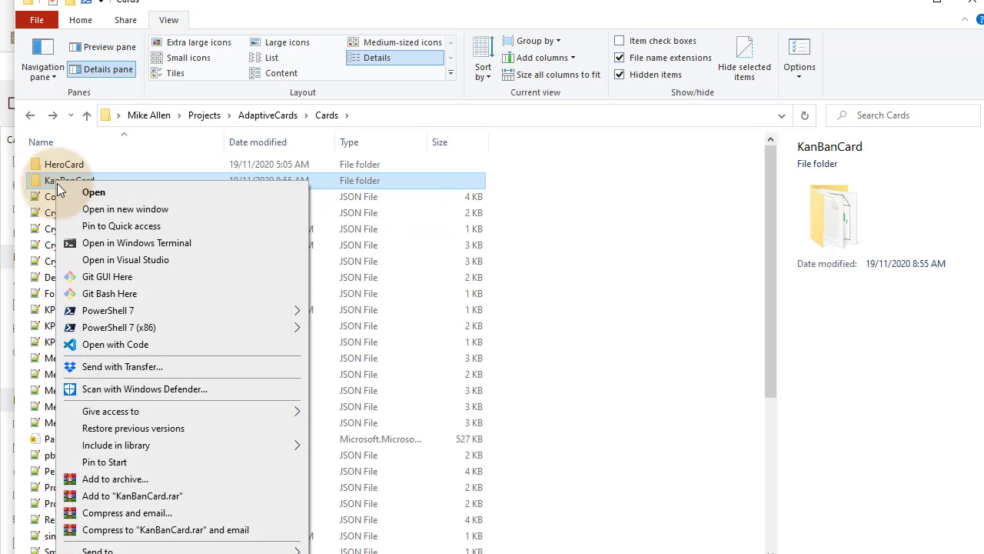
{"action": "left_click", "coordinate": [131, 345]}
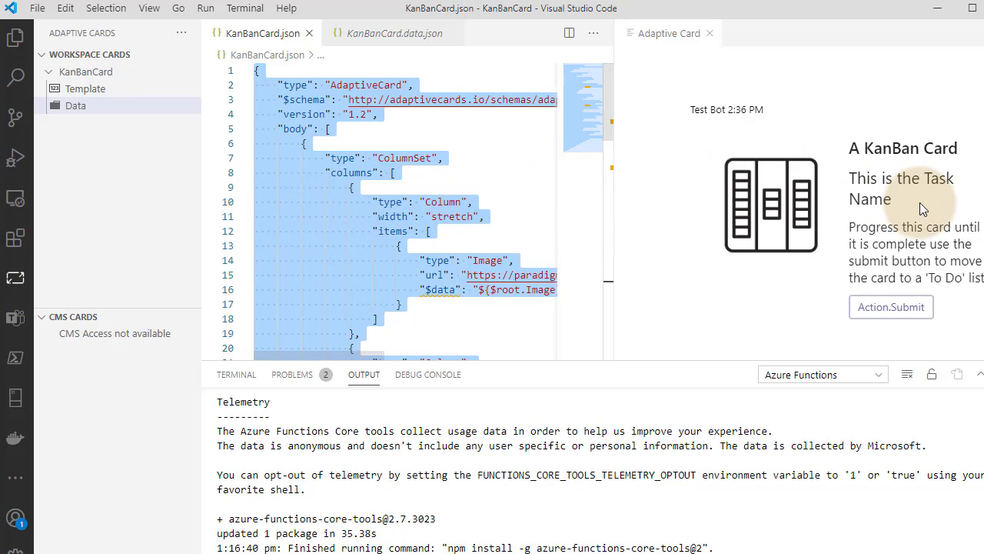
- Examine the sample data in KanBanCard.data.json, and return to the KanBanCard.json template
{"action": "left_click", "coordinate": [366, 39]}
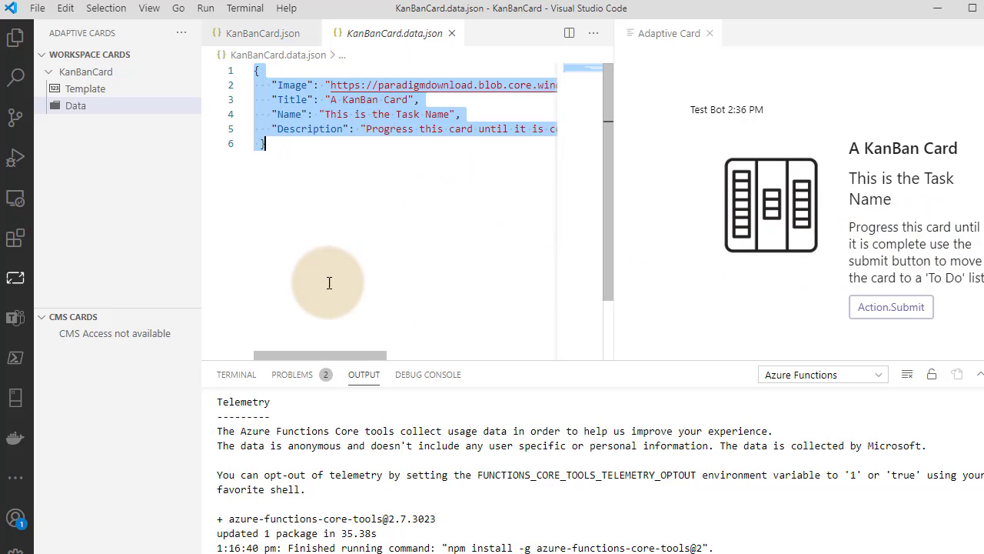
{"action": "mouse_move", "coordinate": [313, 355]}
{"action": "left_mouse_down"}
{"action": "mouse_move", "coordinate": [493, 354]}
{"action": "mouse_move", "coordinate": [300, 353]}
{"action": "left_mouse_up"}
{"action": "left_click", "coordinate": [246, 33]}
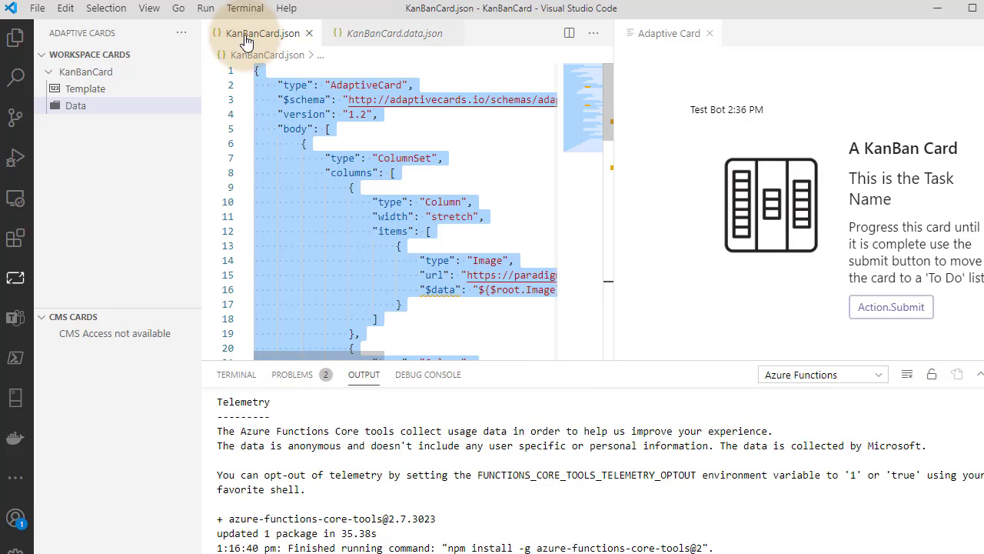